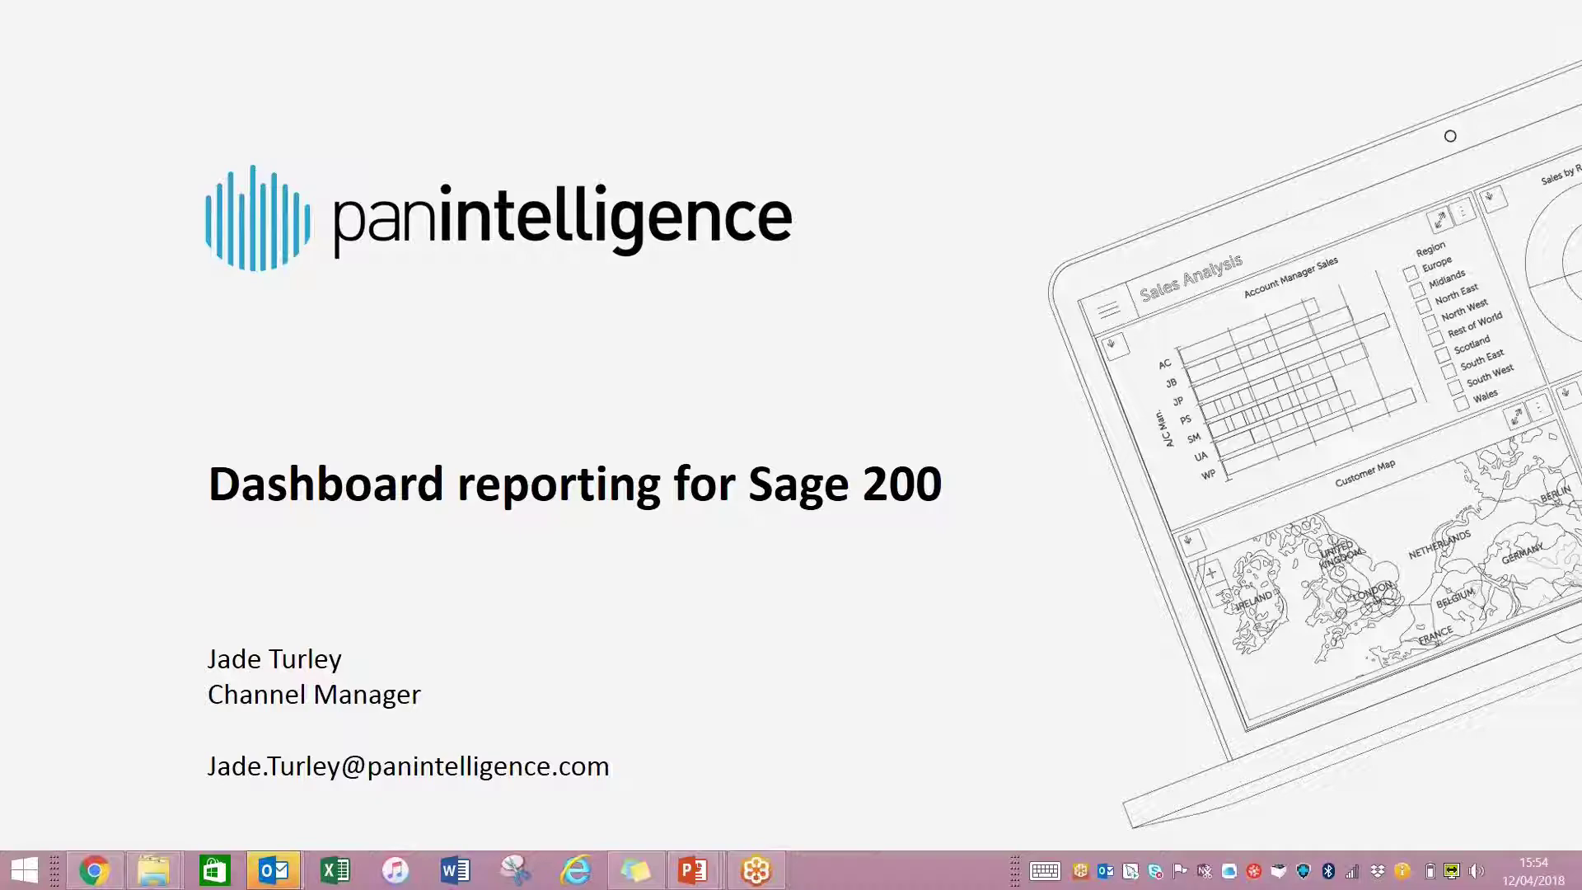
# Leave the PowerPoint slideshow and bring up the Exec Overview dashboard in Chrome.
pyautogui.hotkey('alt', 'Tab')
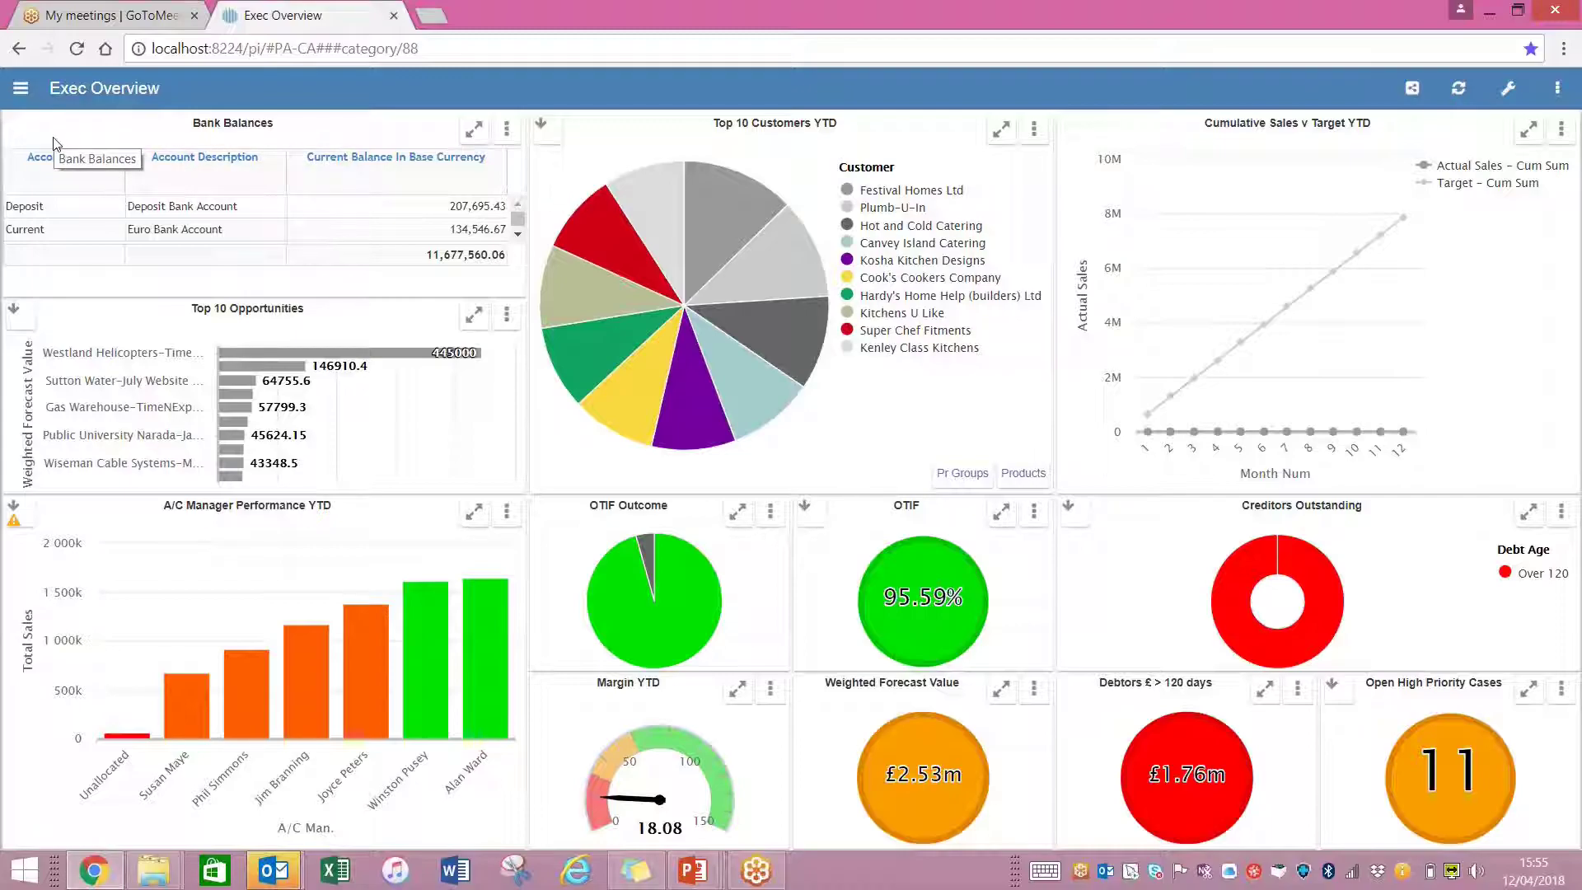
# Open the Monthly Orders dashboard from the Sales section of the dashboard list.
pyautogui.click(21, 88)
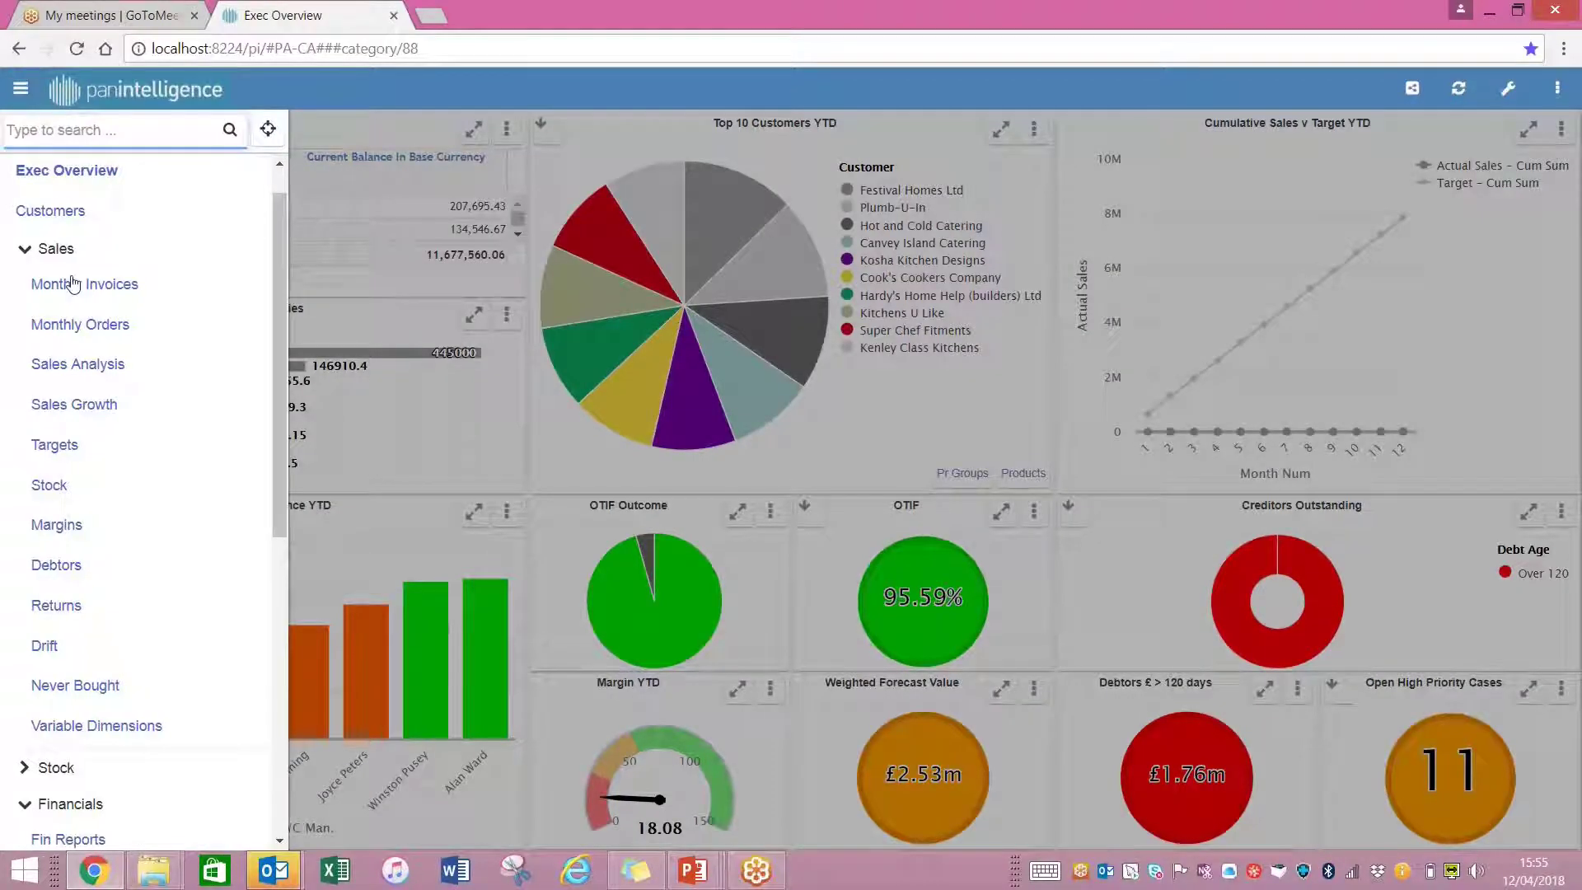
pyautogui.click(109, 334)
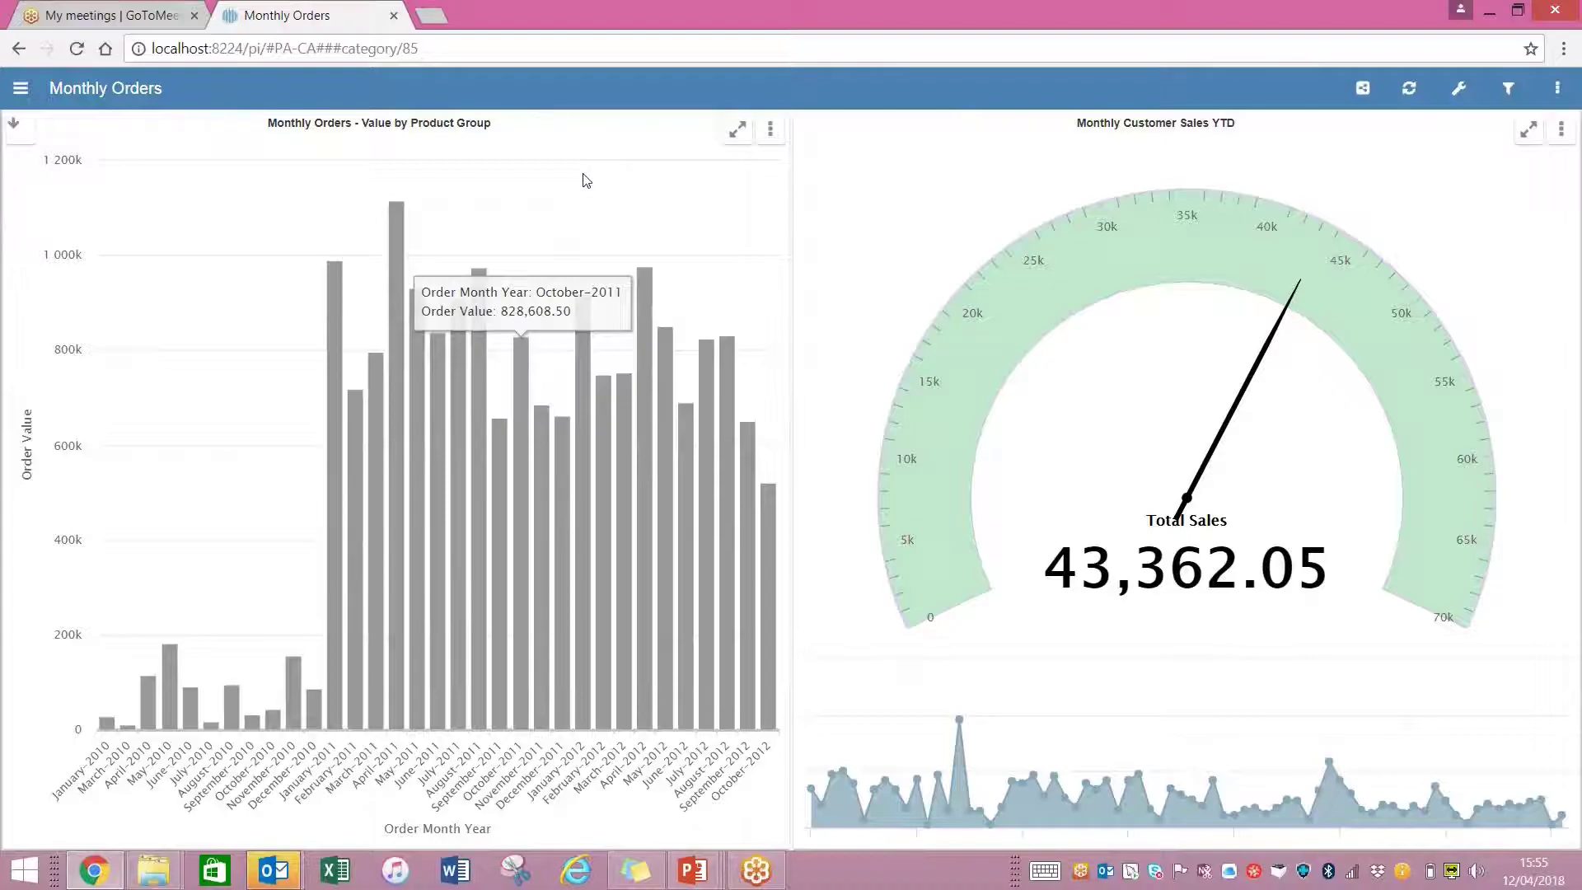
# Expand the order value chart, zoom to October-2010 onwards, and drill into September-2011 by customer.
pyautogui.click(736, 132)
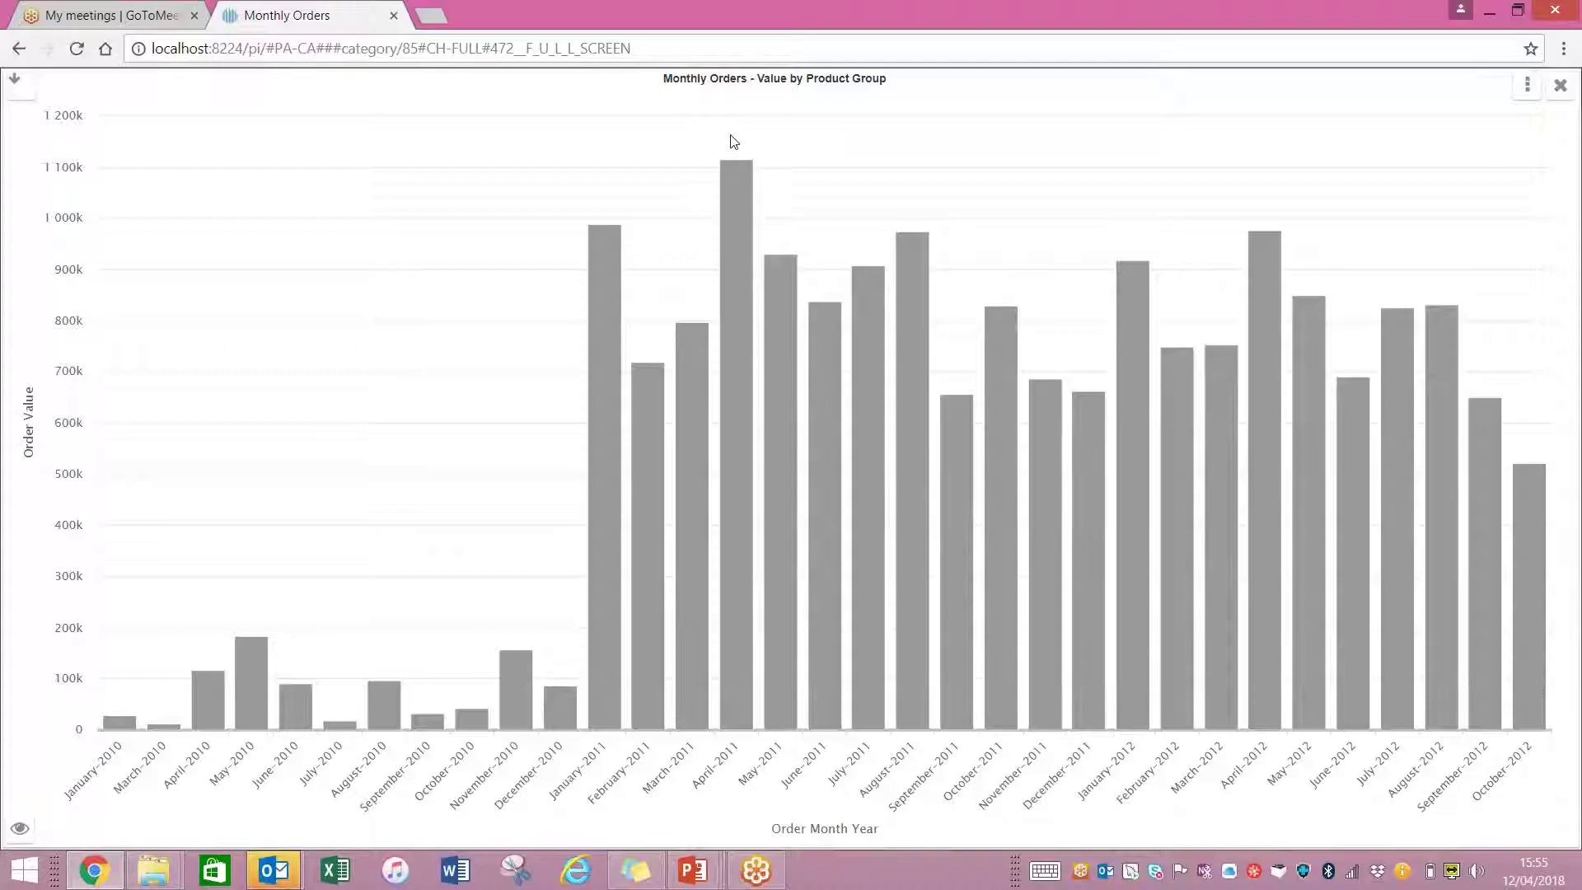
pyautogui.moveTo(745, 191)
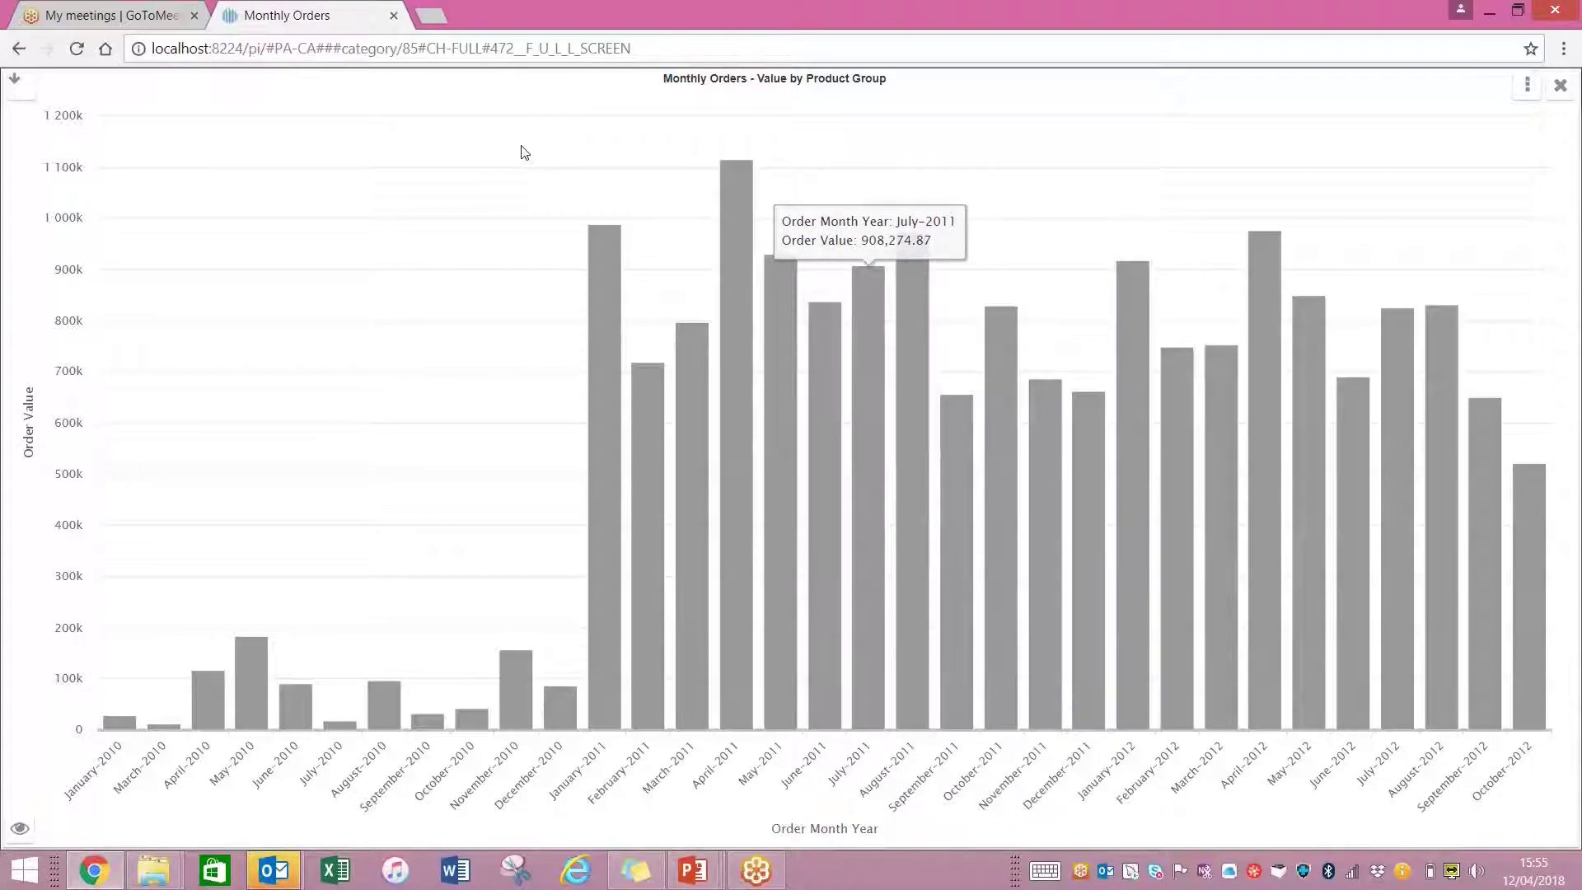
pyautogui.moveTo(487, 148); pyautogui.dragTo(1286, 195)
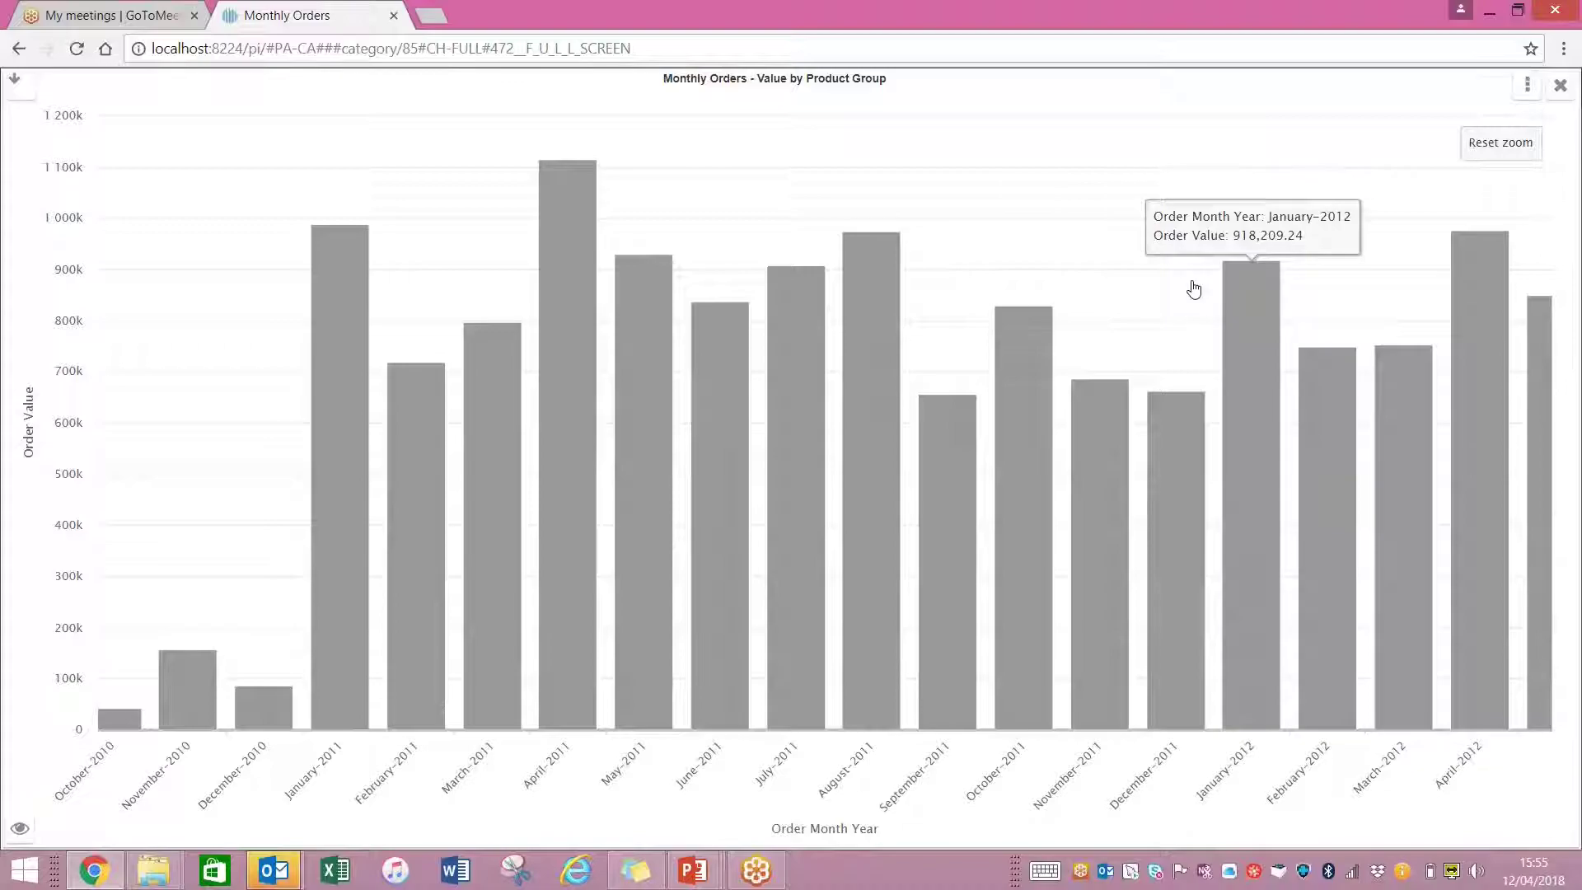
pyautogui.click(945, 437)
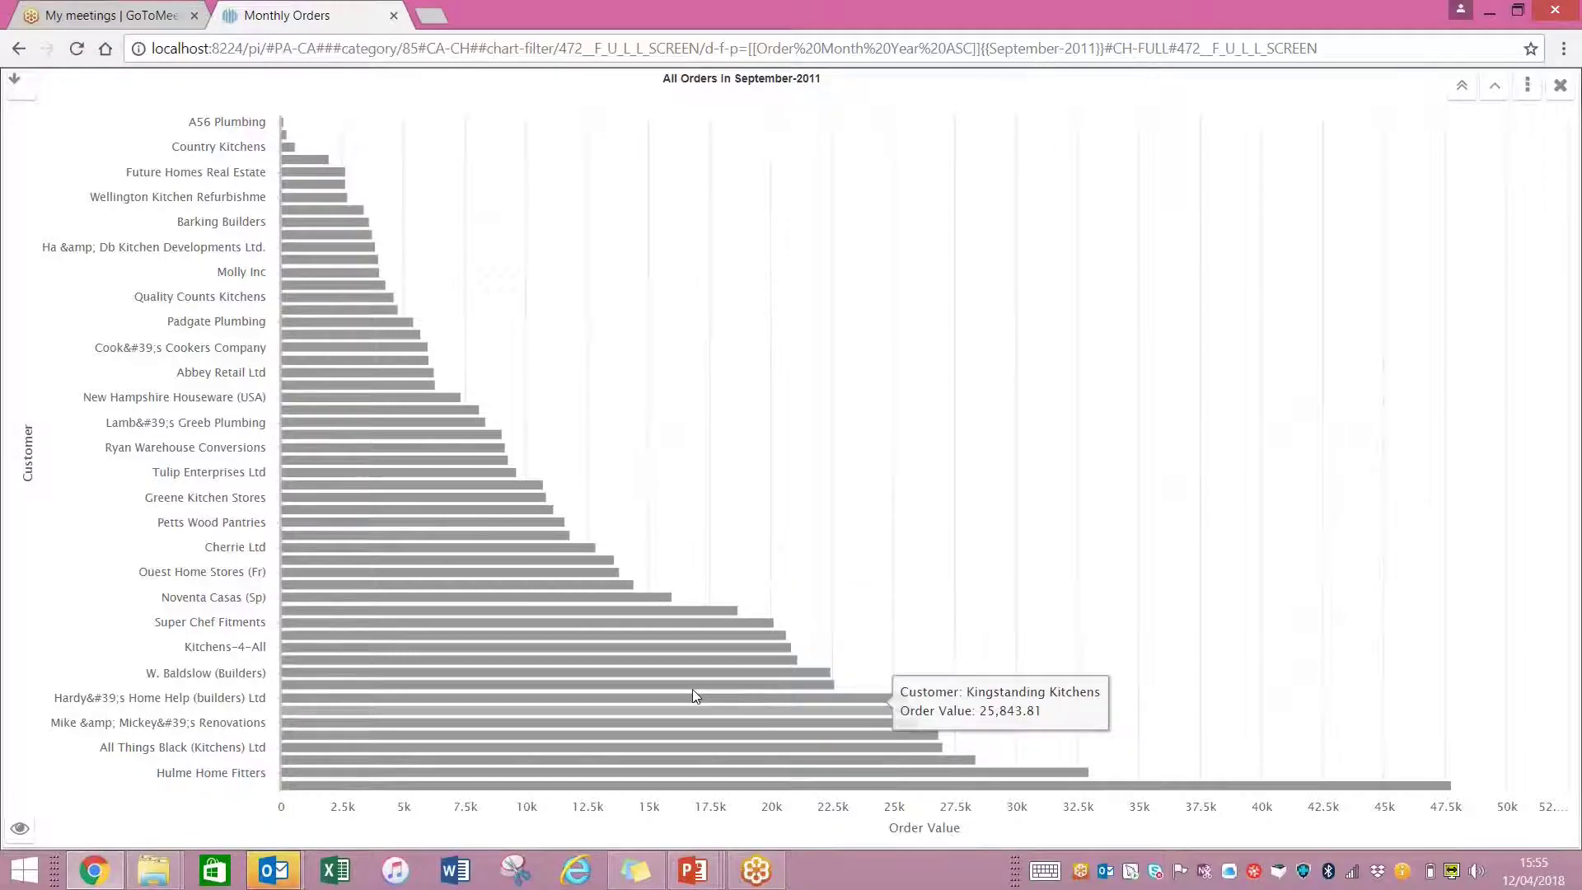
# Drill into Halstead Home Builders' orders and select the 26846.32 Order Value total.
pyautogui.moveTo(695, 698)
pyautogui.click(686, 732)
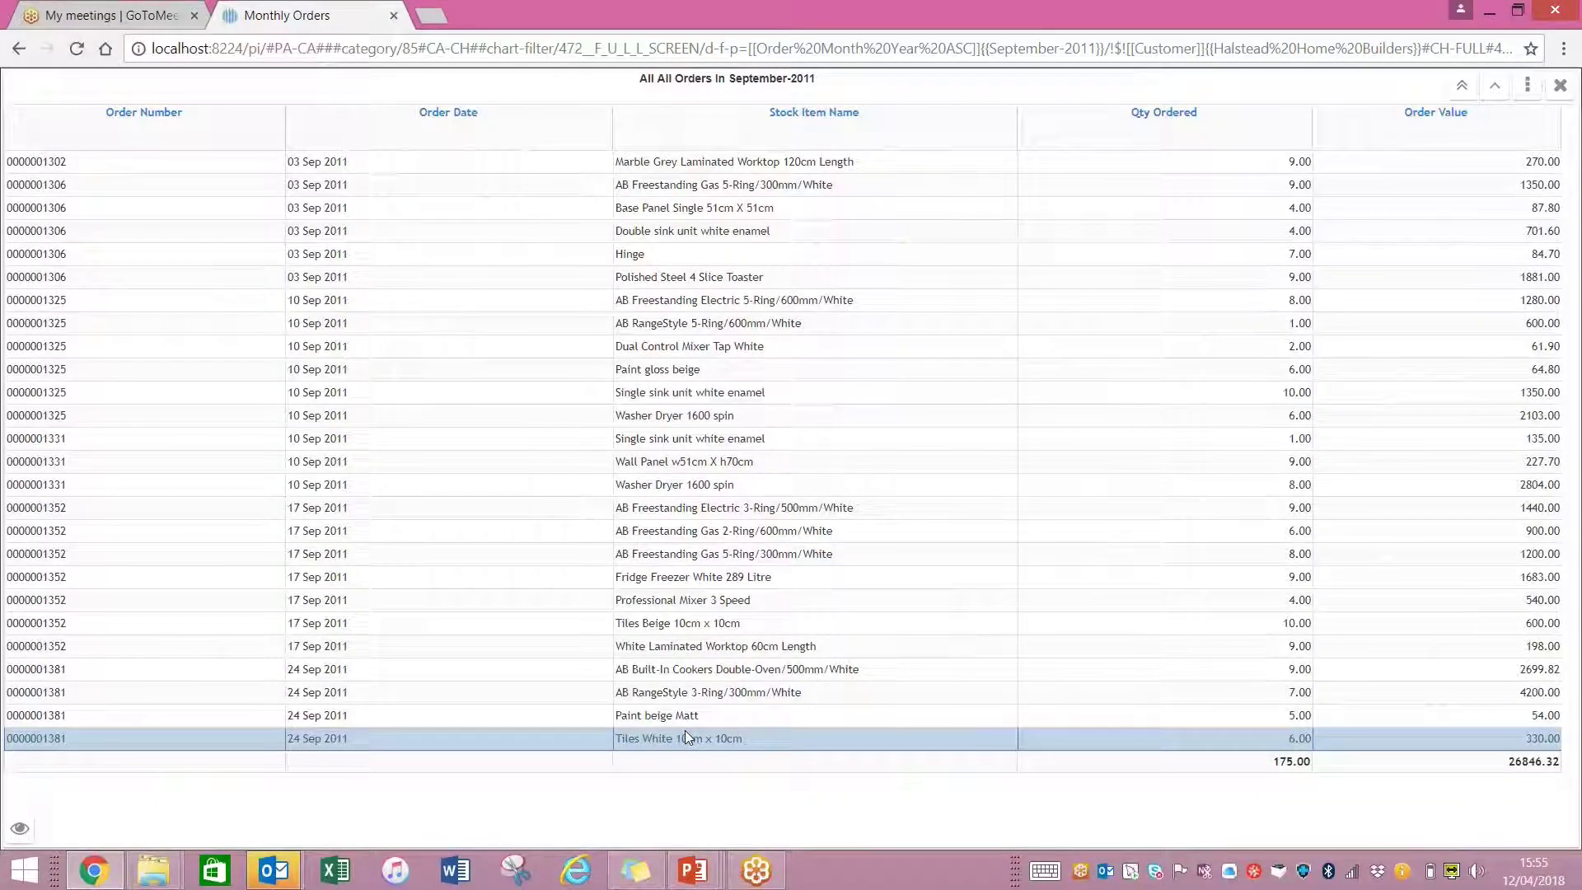
pyautogui.doubleClick(1538, 762)
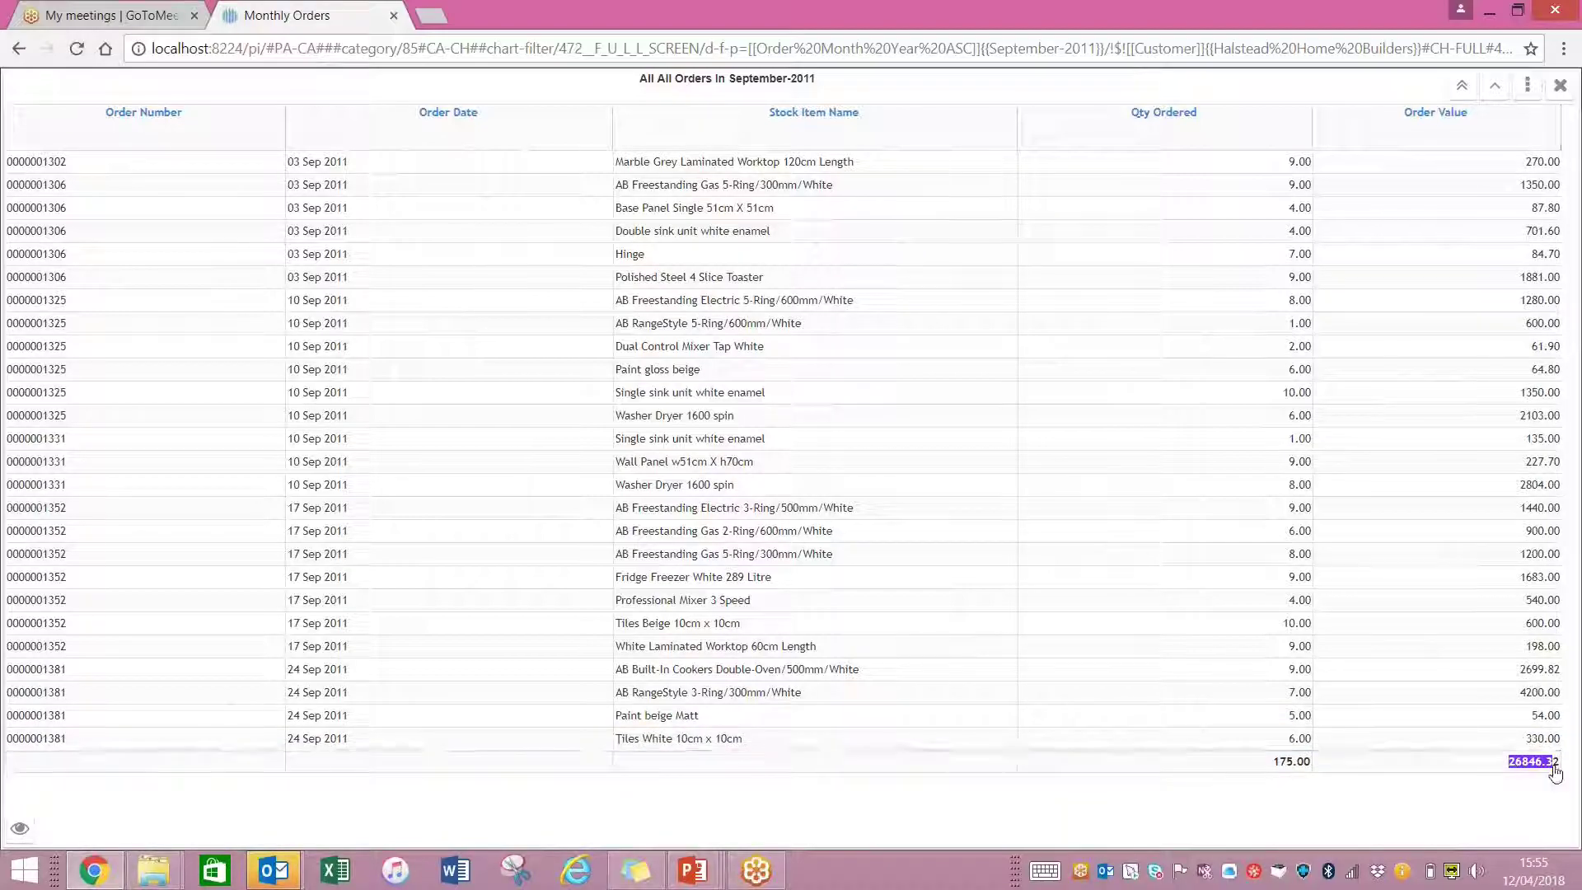
# Download the order lines as data (44).csv and return to the dashboard.
pyautogui.click(1527, 85)
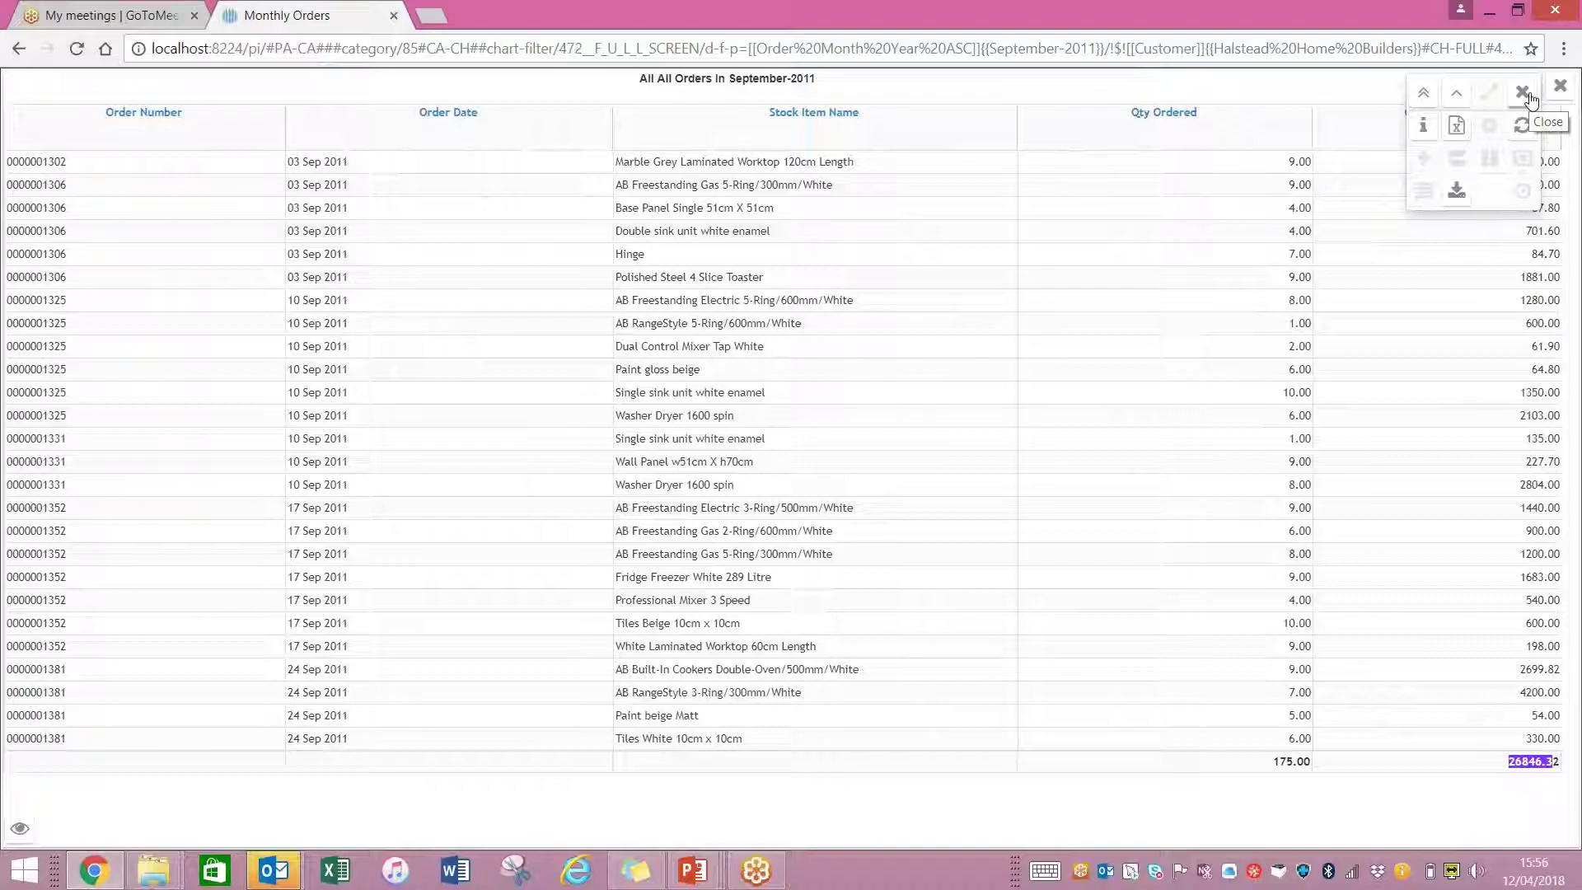
pyautogui.click(1457, 191)
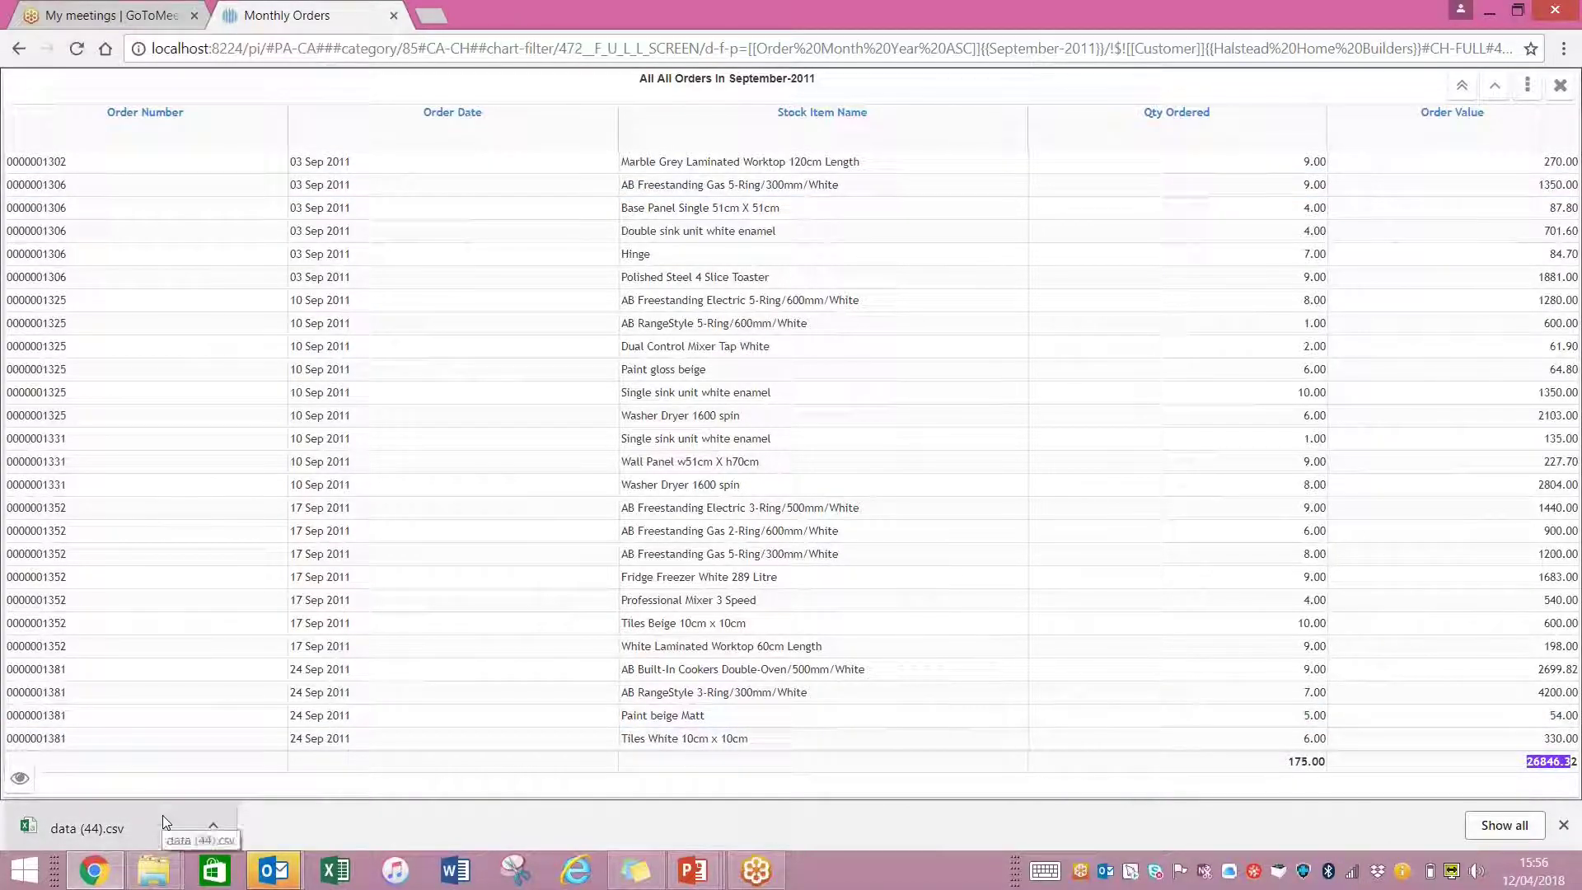
pyautogui.press('Escape')
# Open the Sales Analysis dashboard and filter it to customer Festival Homes Ltd.
pyautogui.click(21, 89)
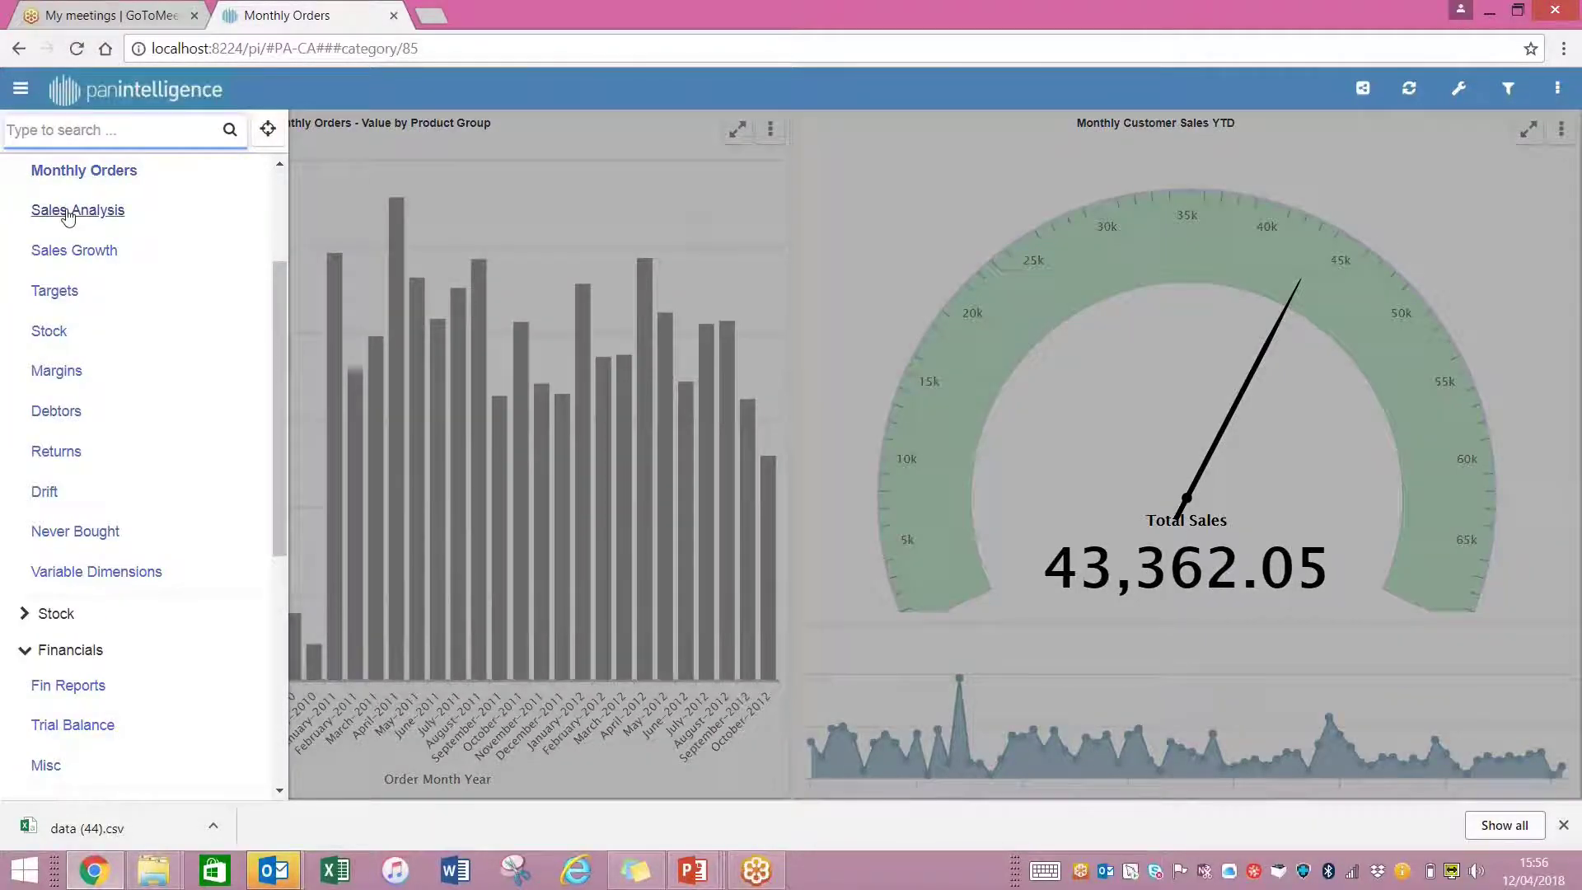
pyautogui.click(337, 321)
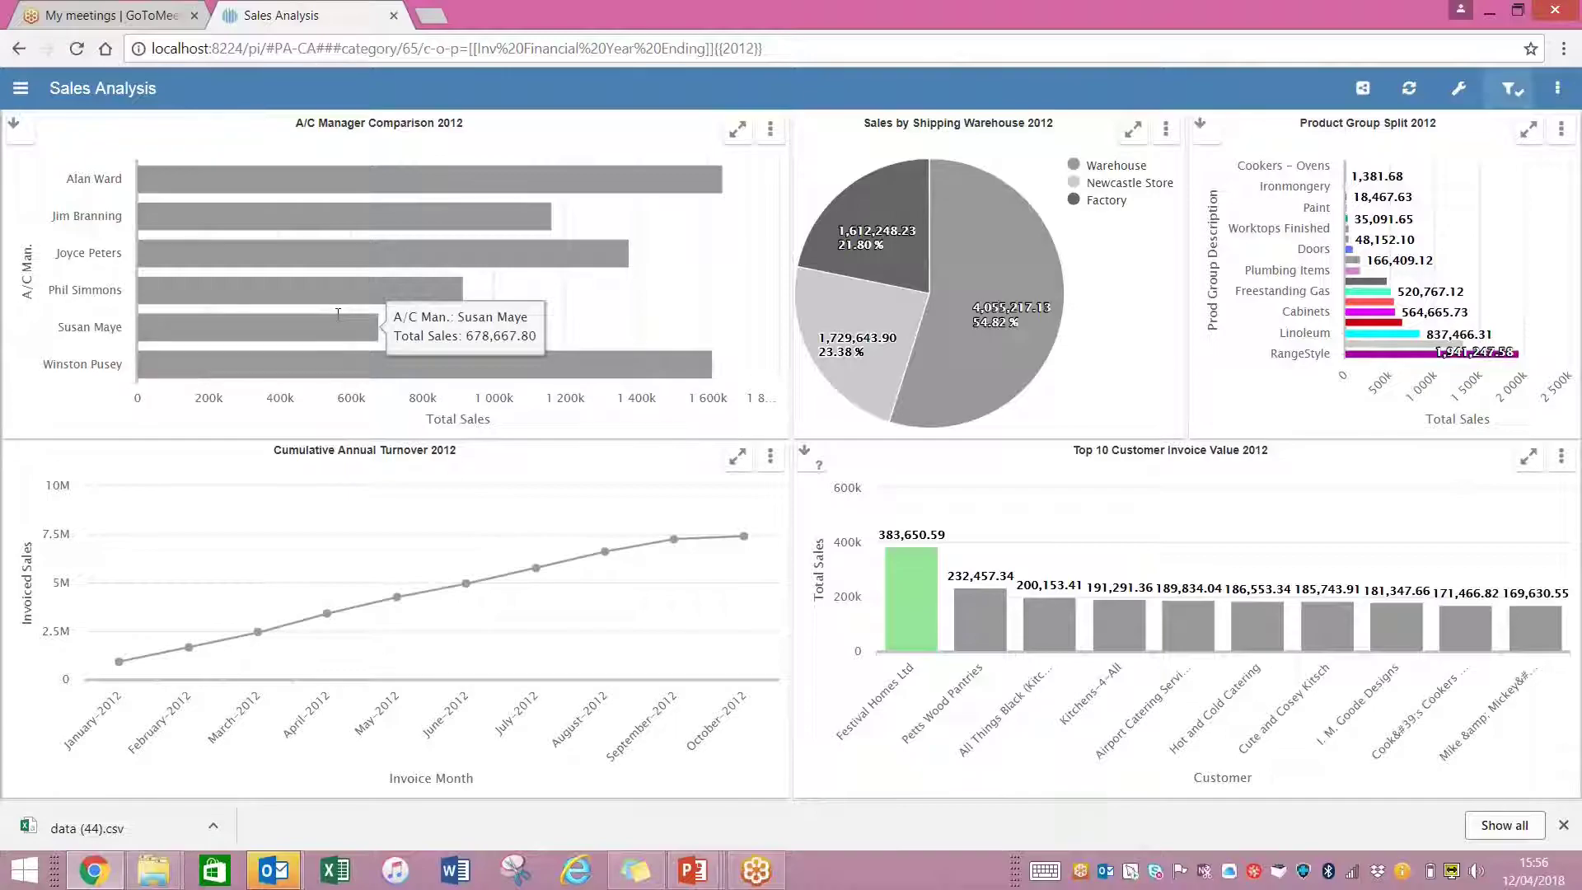
pyautogui.click(1502, 96)
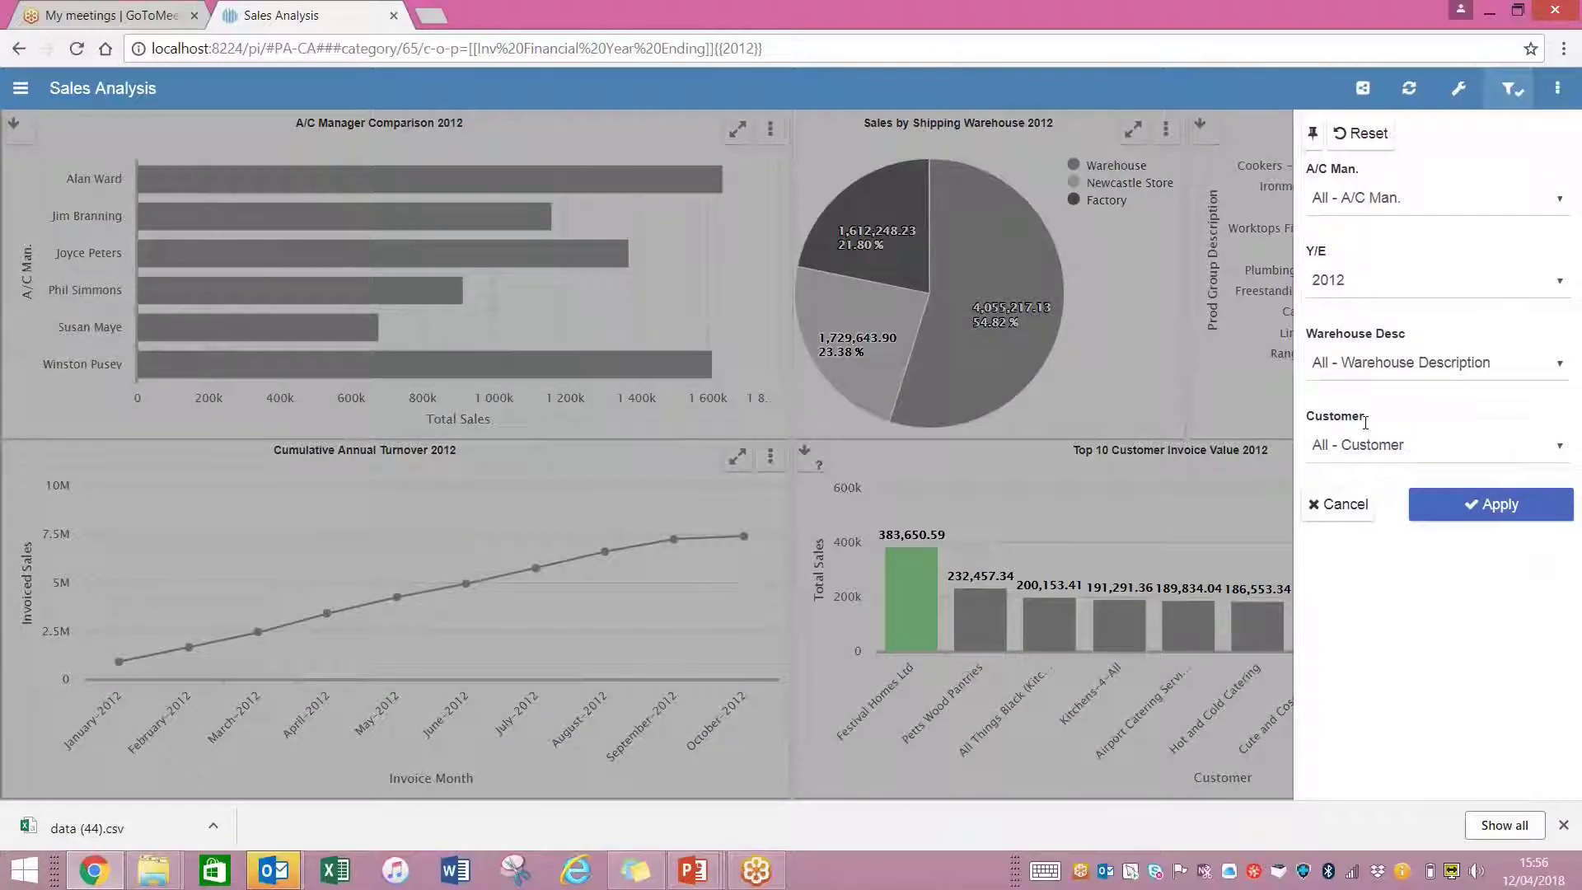
pyautogui.click(1368, 443)
pyautogui.scroll(-10, 1378, 247)
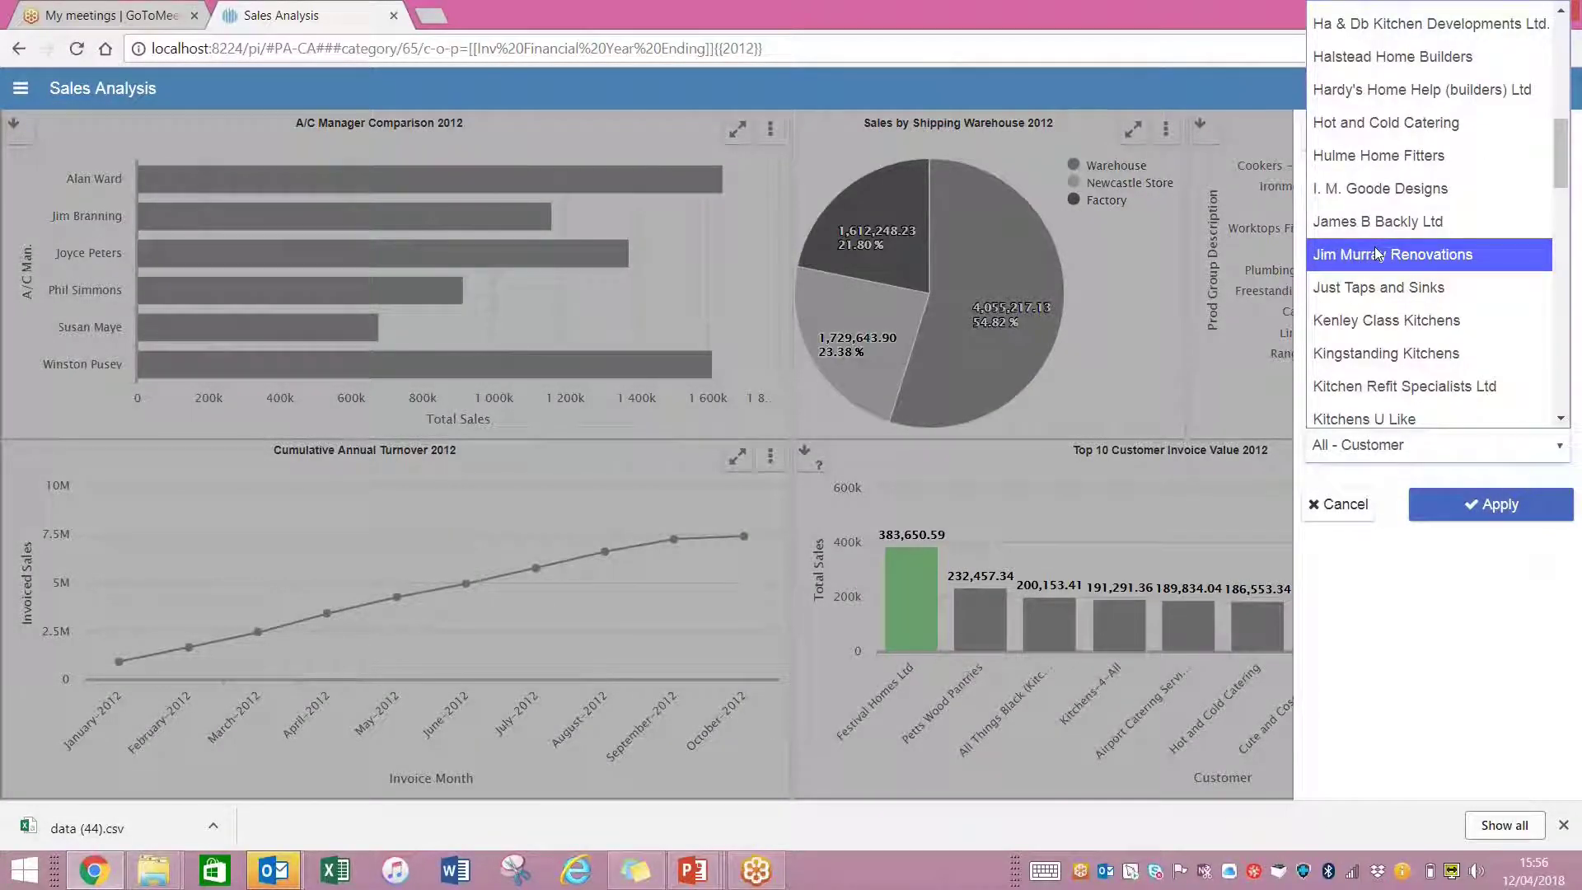
pyautogui.scroll(3, 1385, 239)
pyautogui.click(1384, 89)
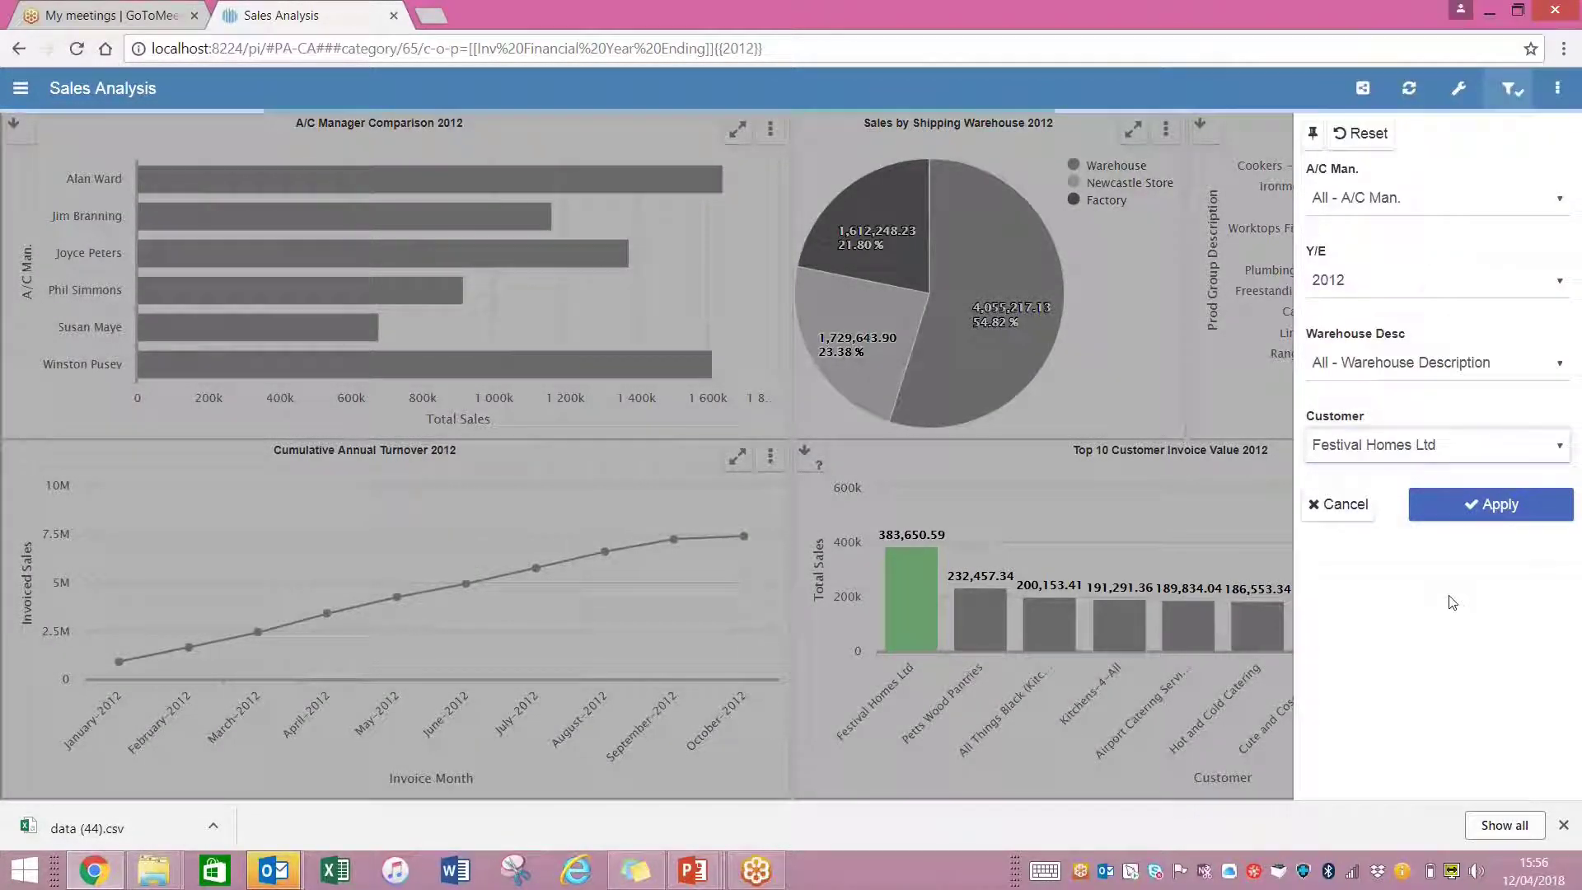
pyautogui.click(1465, 494)
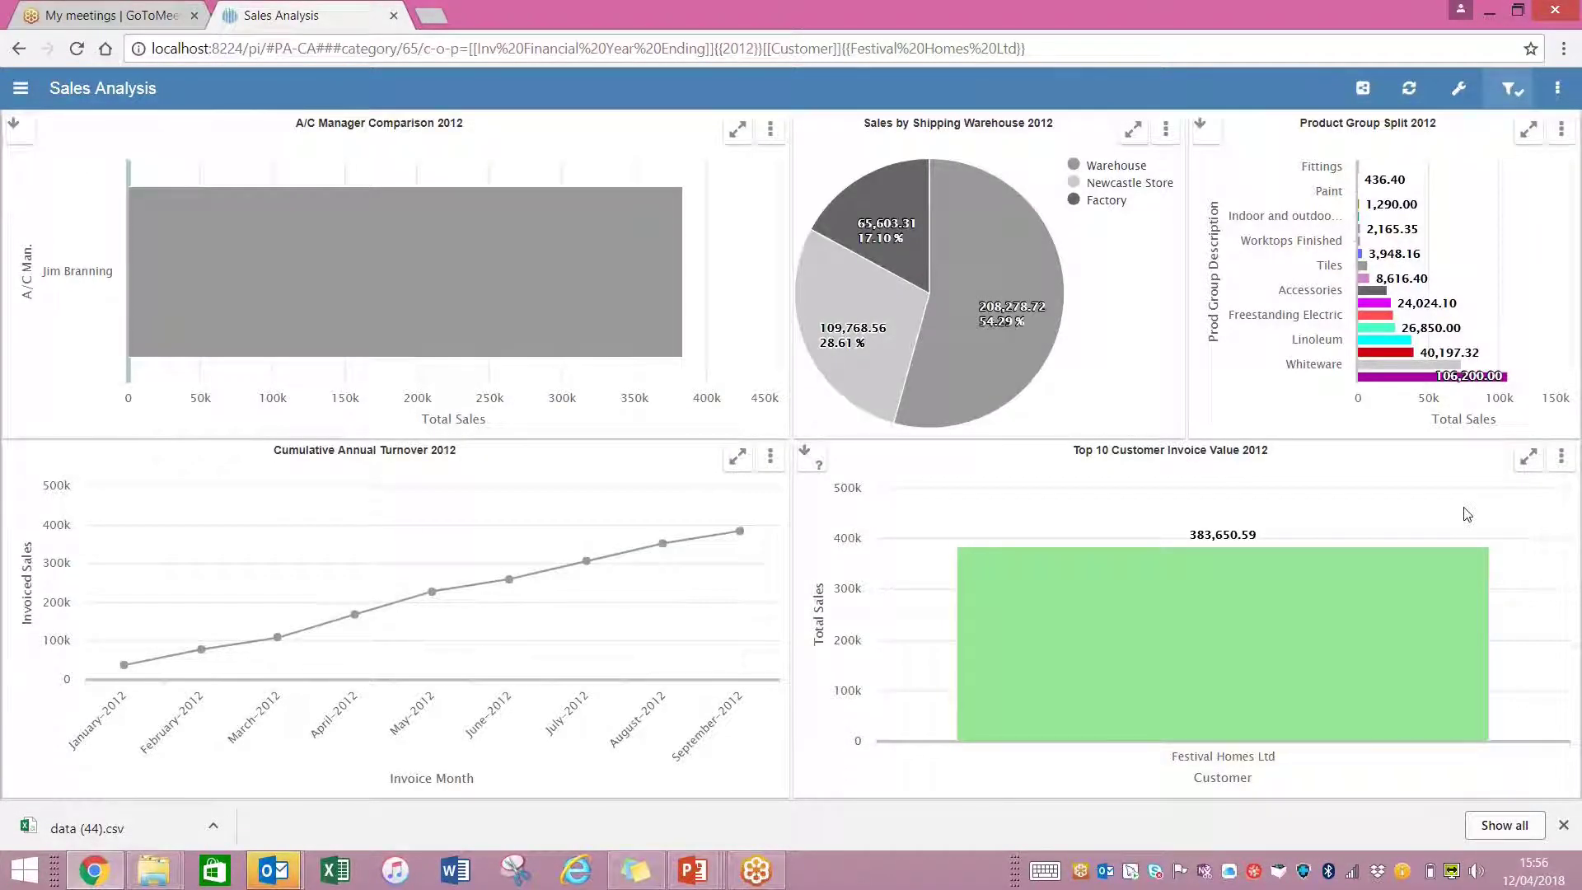
# Drill into monthly sales by product group and zoom the turnover chart to February–September.
pyautogui.click(1103, 632)
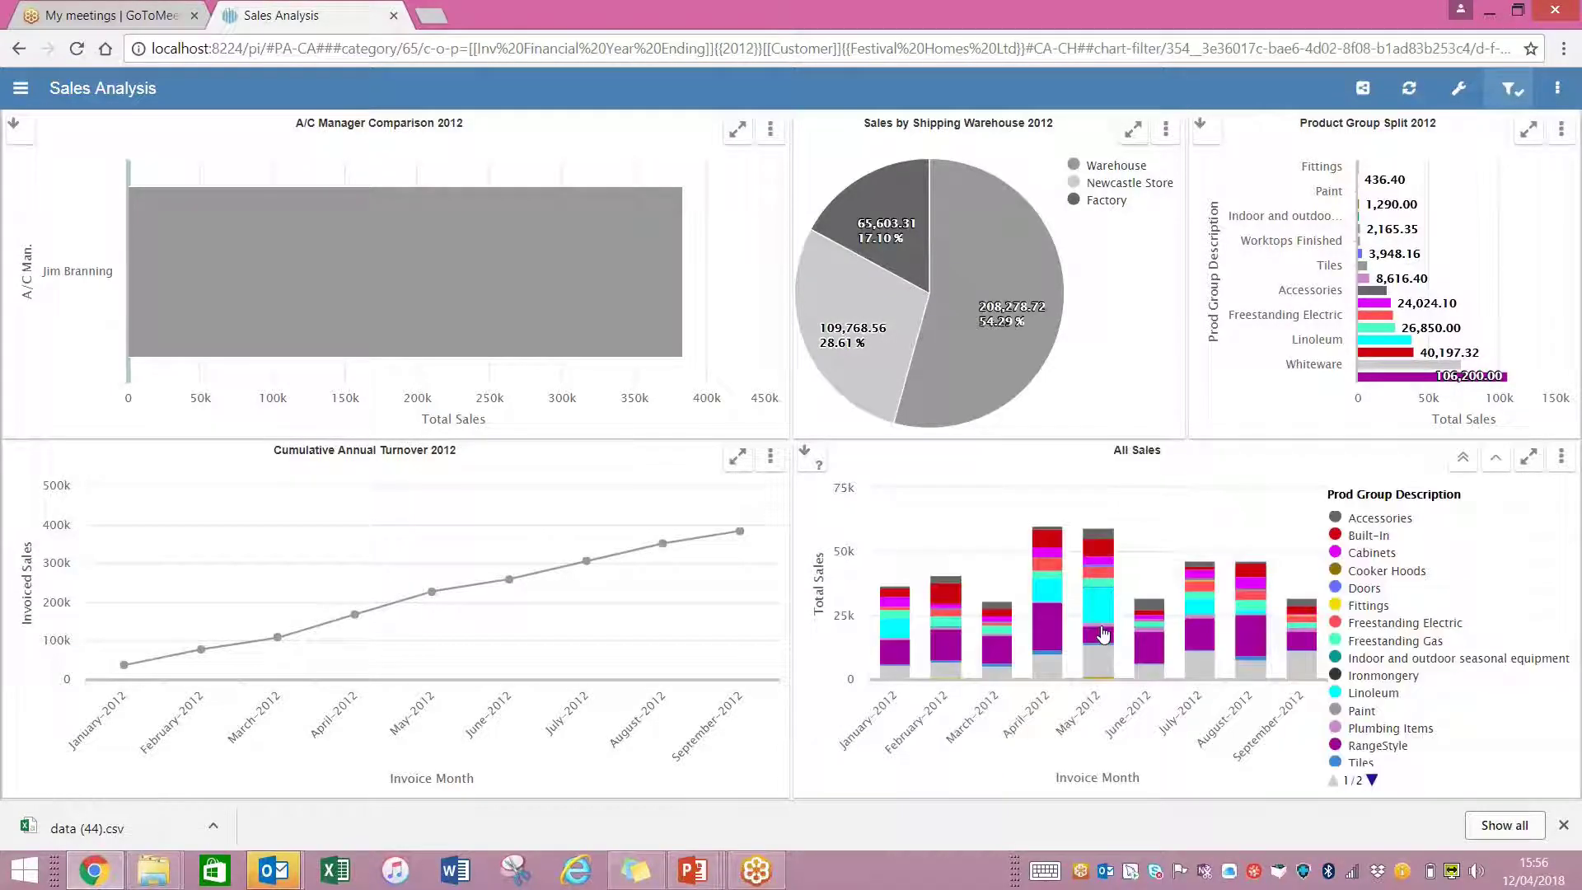
pyautogui.moveTo(1104, 633)
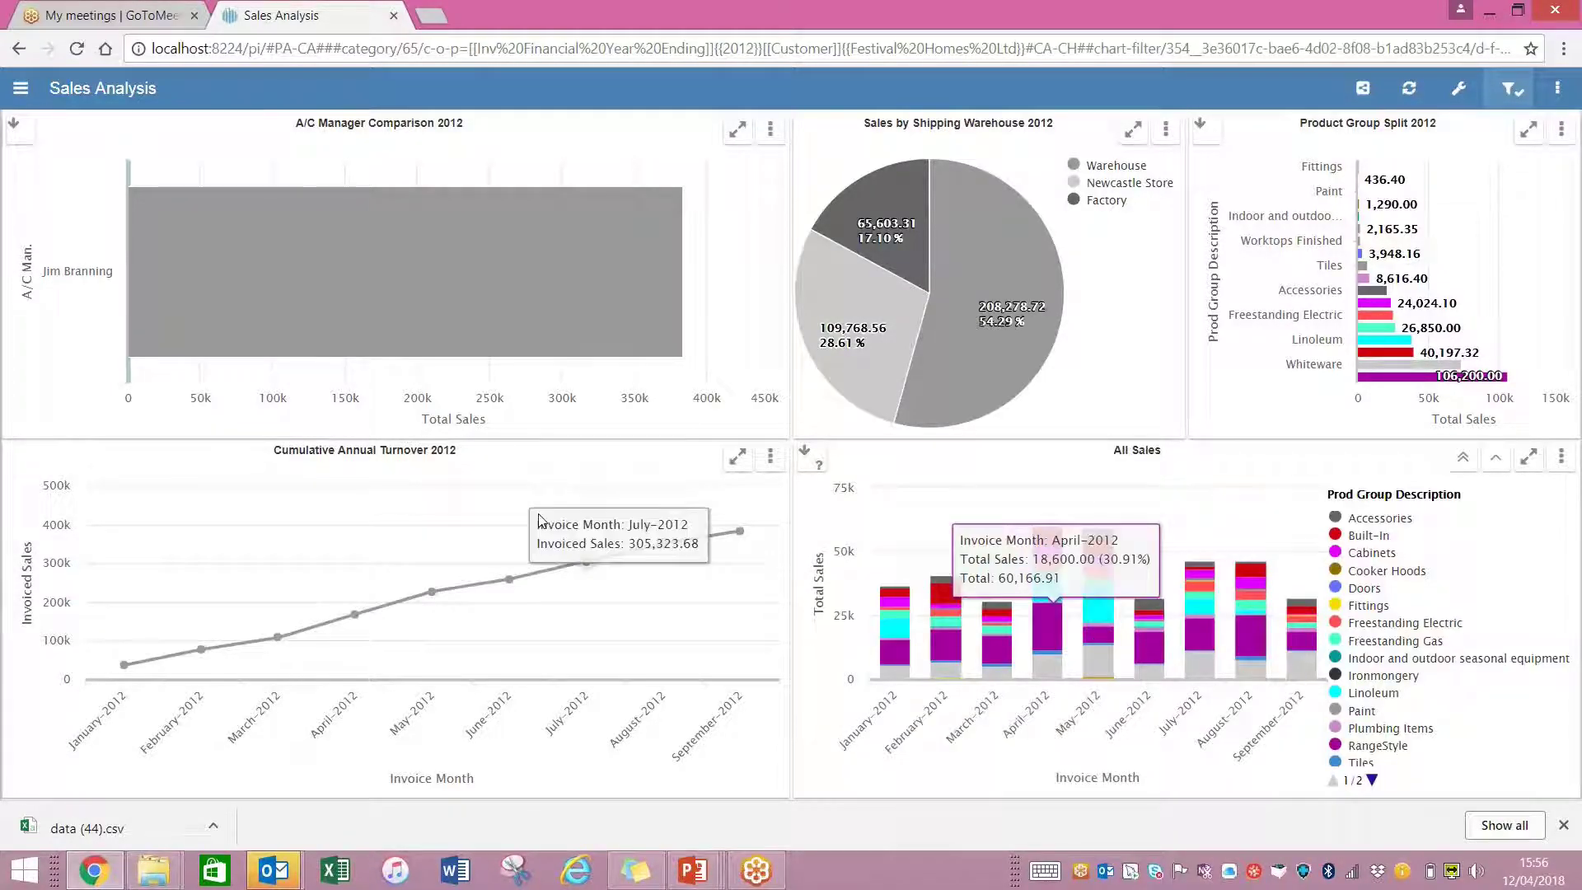
pyautogui.moveTo(229, 530); pyautogui.dragTo(729, 626)
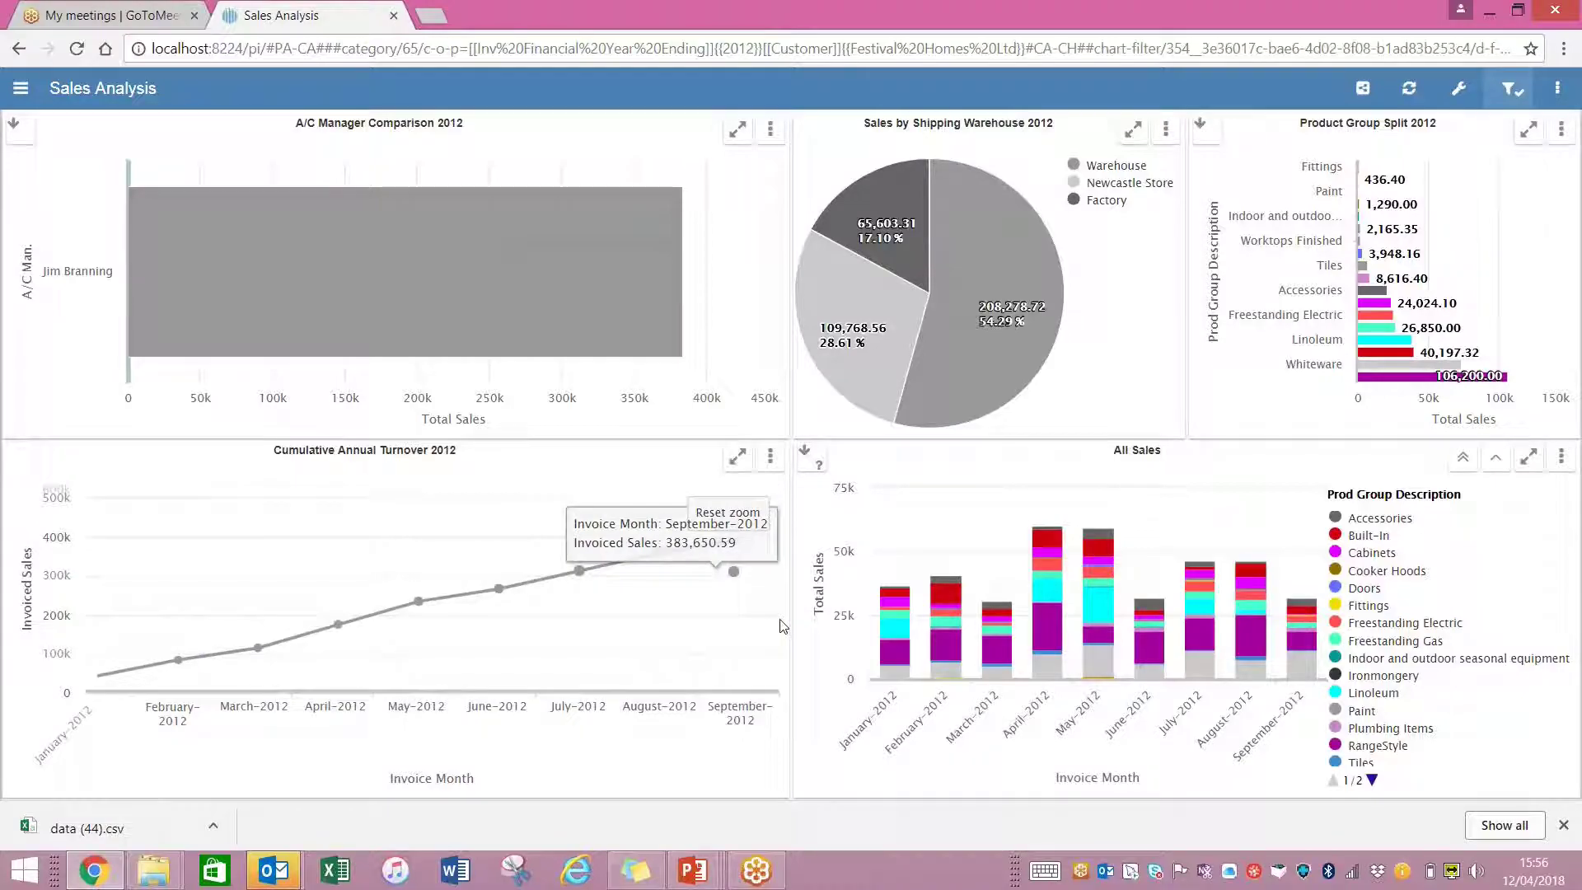
pyautogui.click(4, 92)
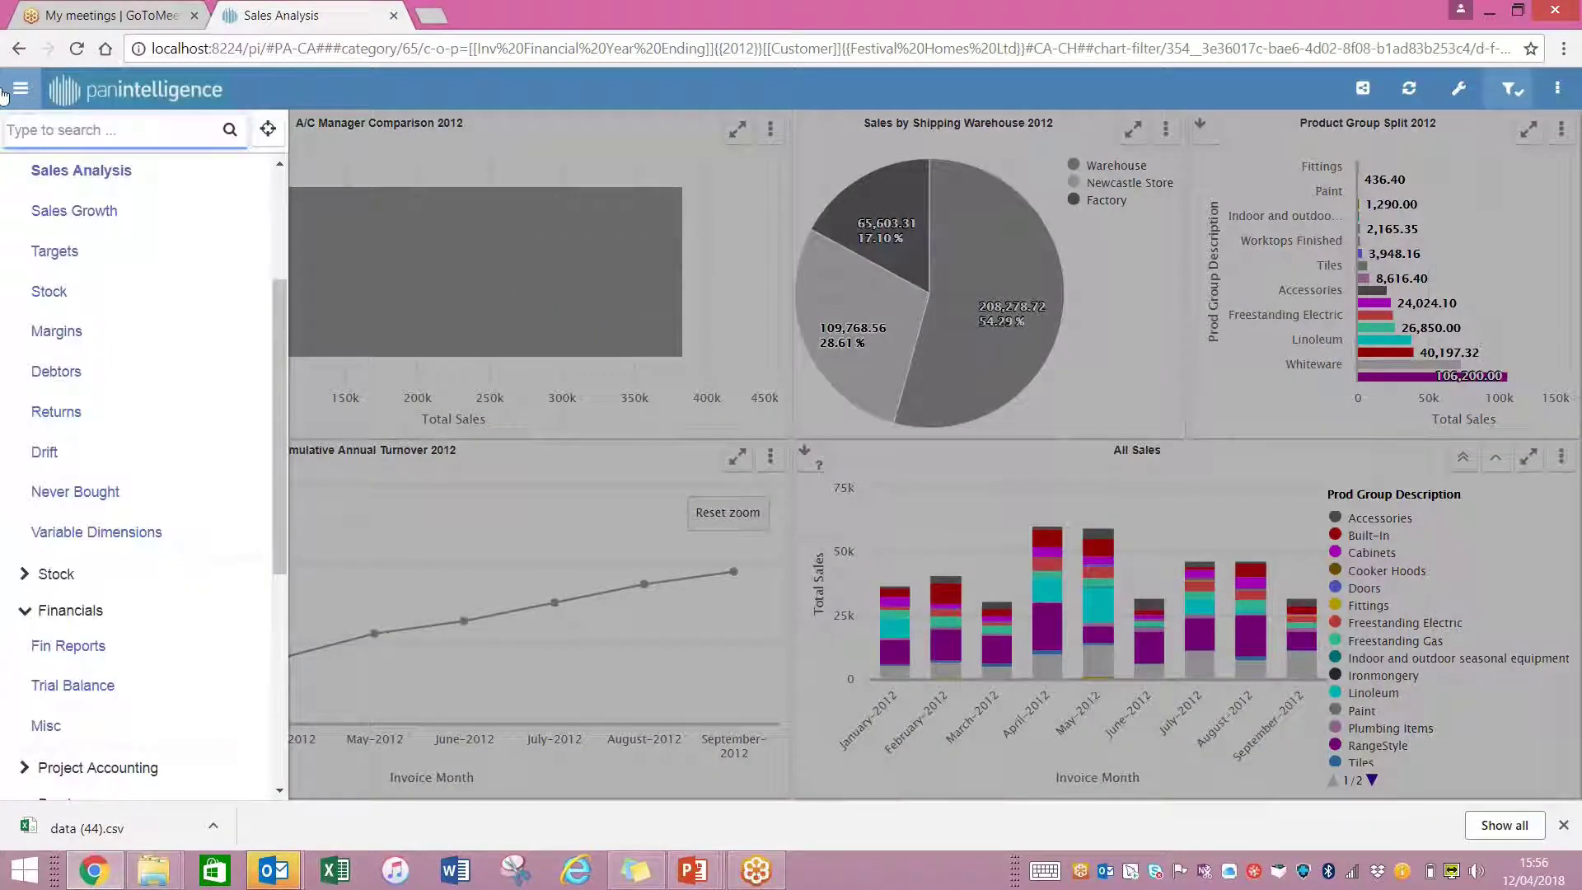
# Open the Debtors dashboard and select a customer in the over-credit-limit table.
pyautogui.click(56, 371)
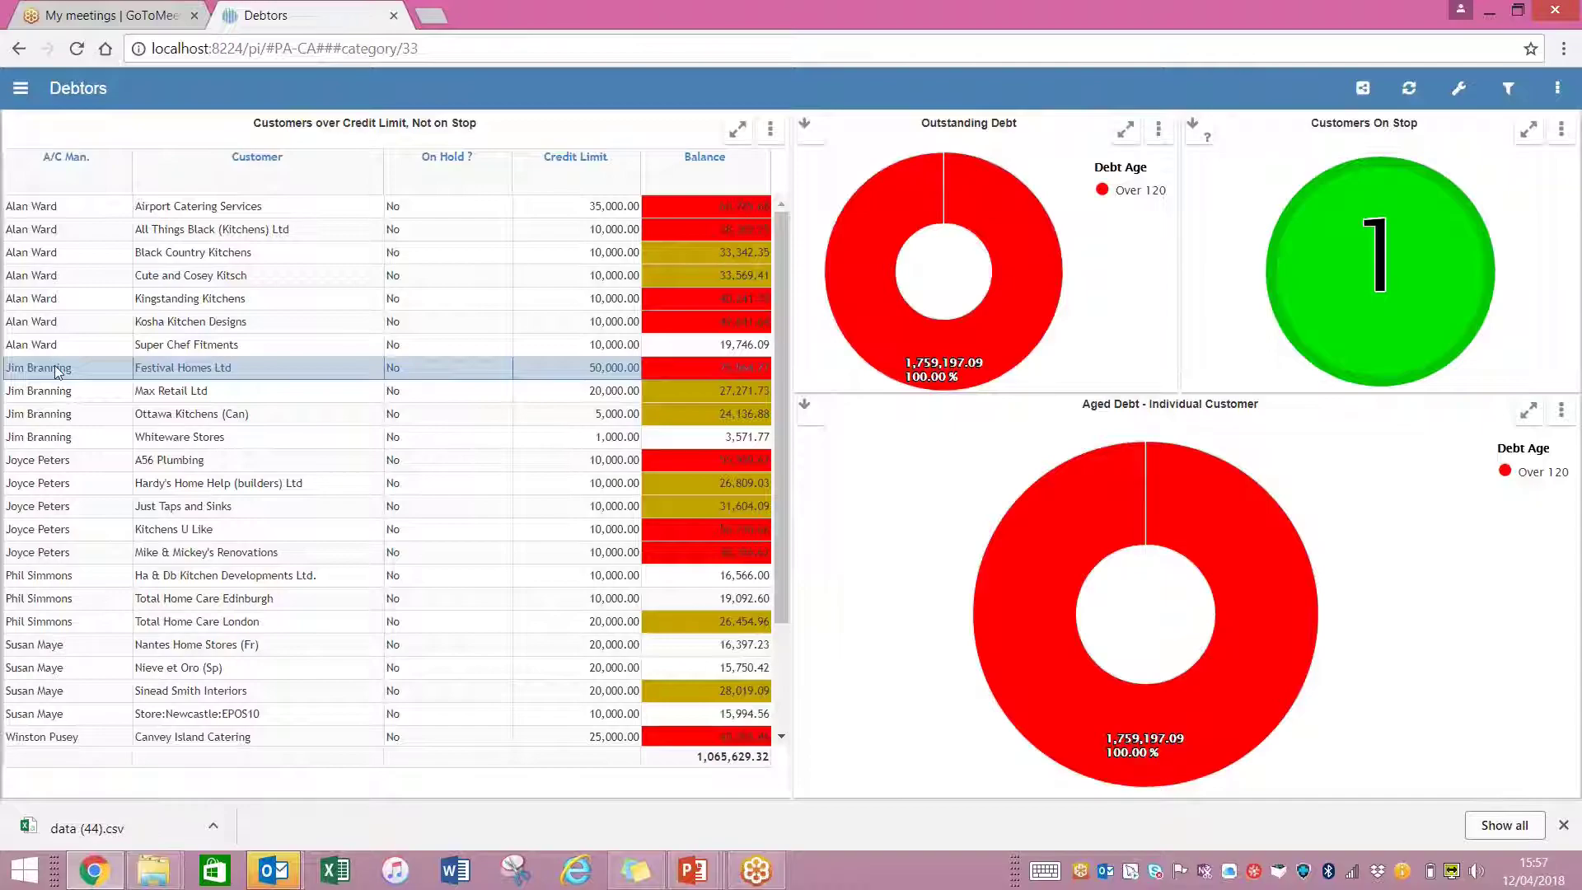
pyautogui.moveTo(918, 362)
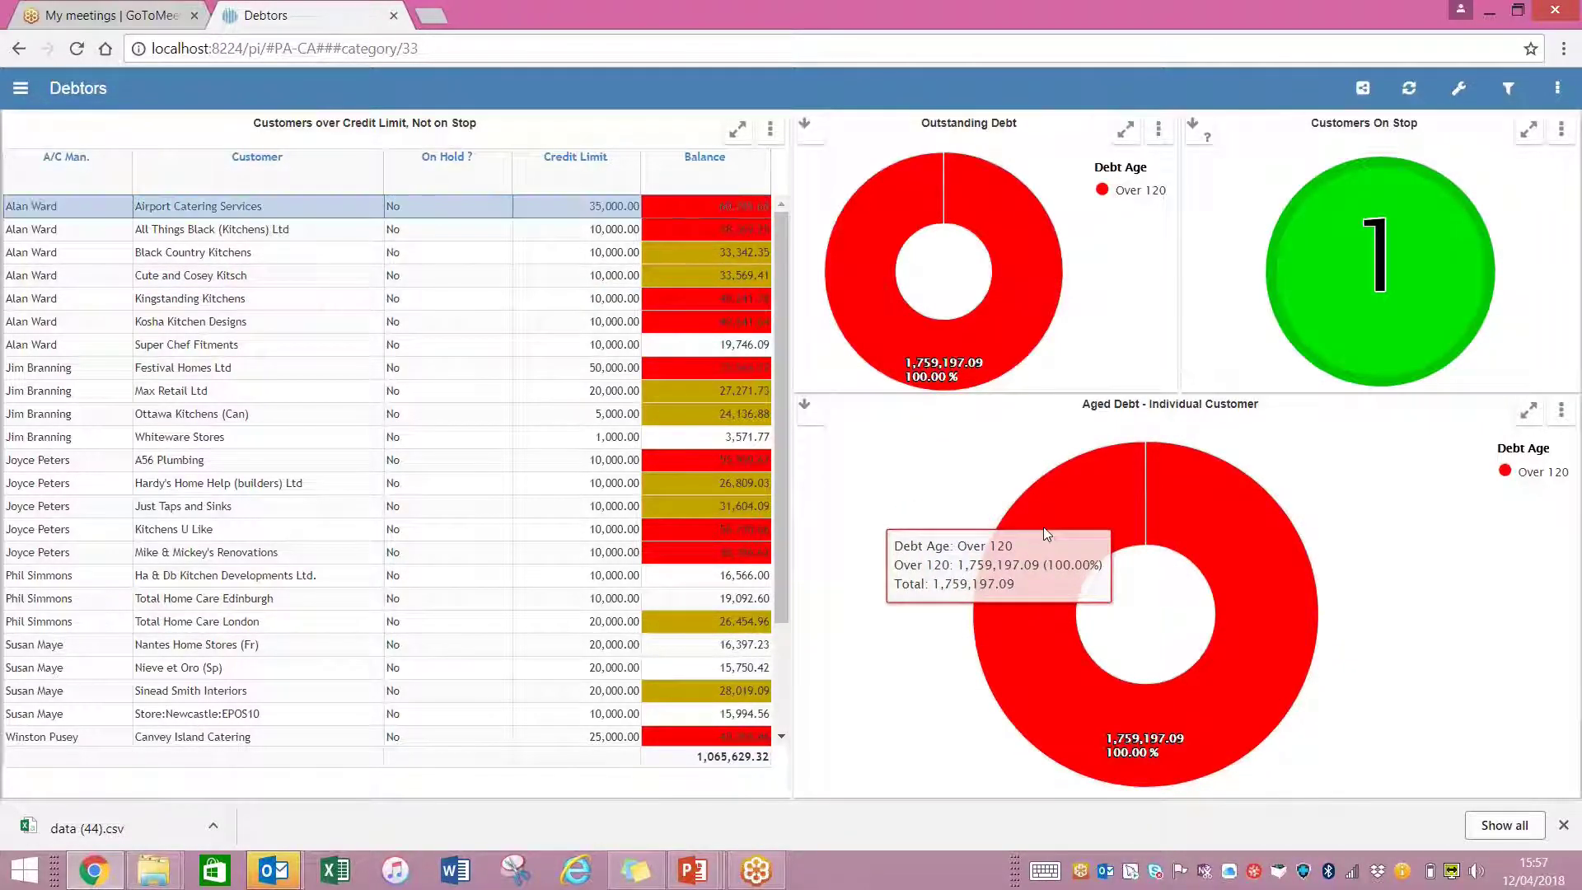
pyautogui.click(714, 232)
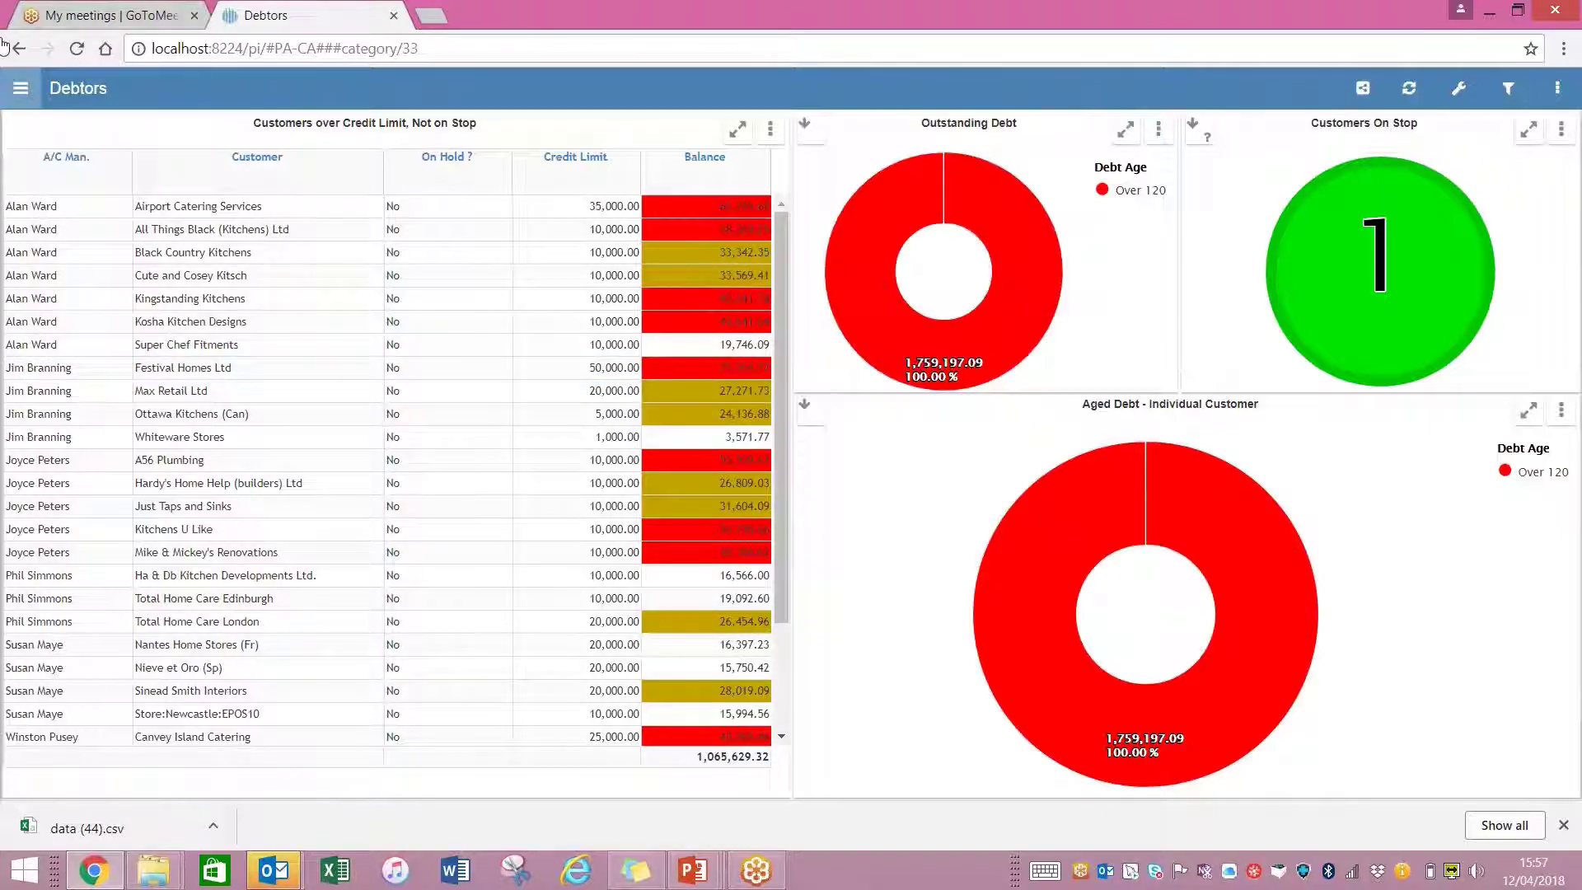
pyautogui.click(21, 88)
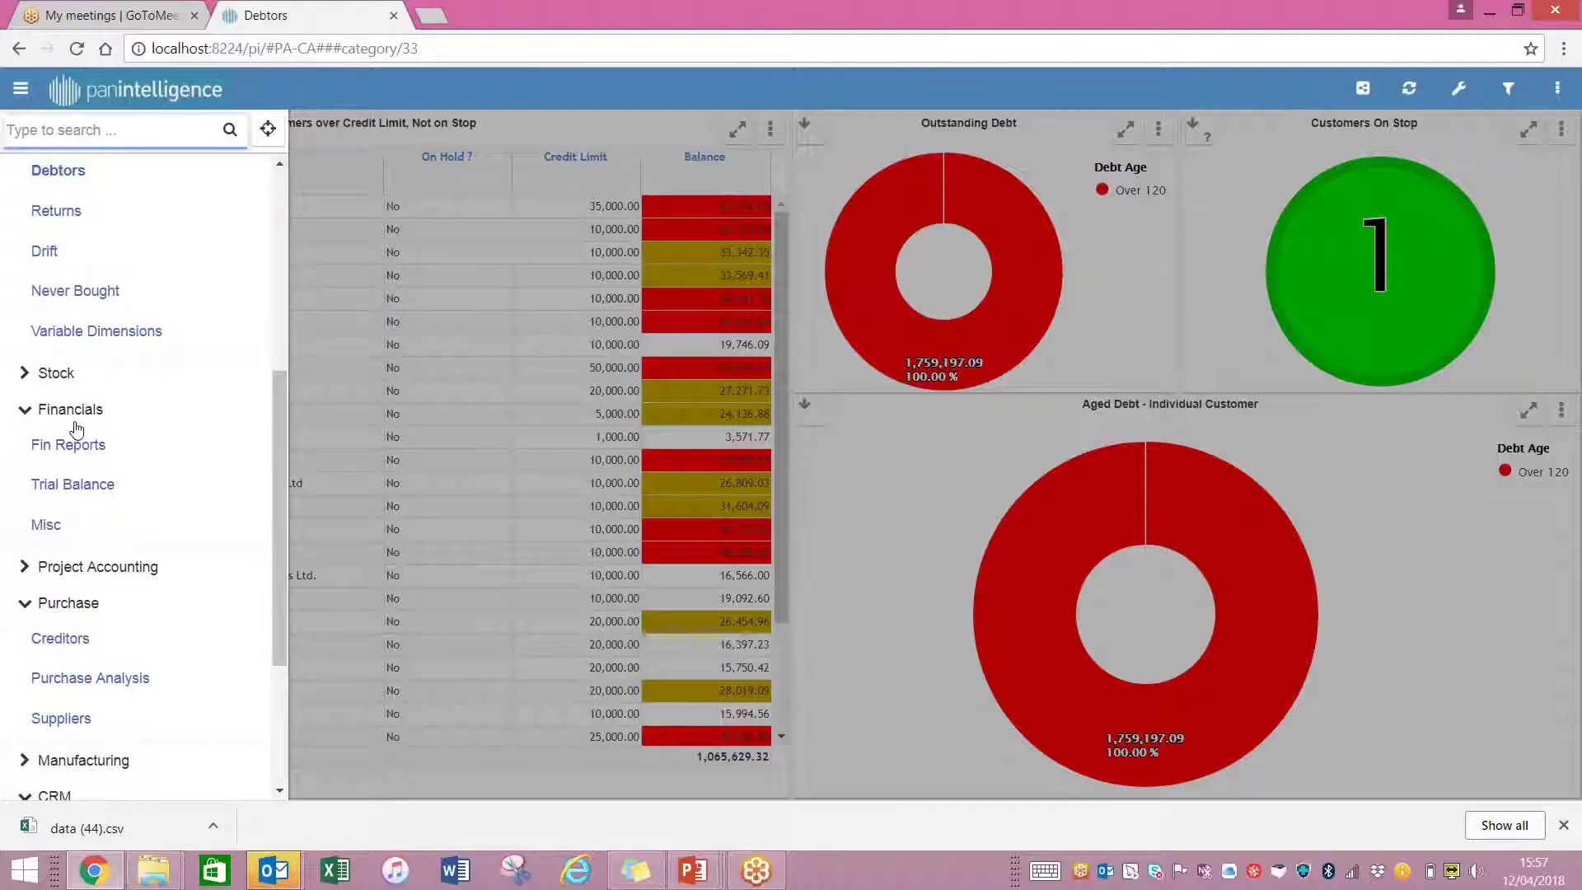
# Open the Fin Reports dashboard and filter it by an account manager from the A/C Man. list.
pyautogui.click(412, 460)
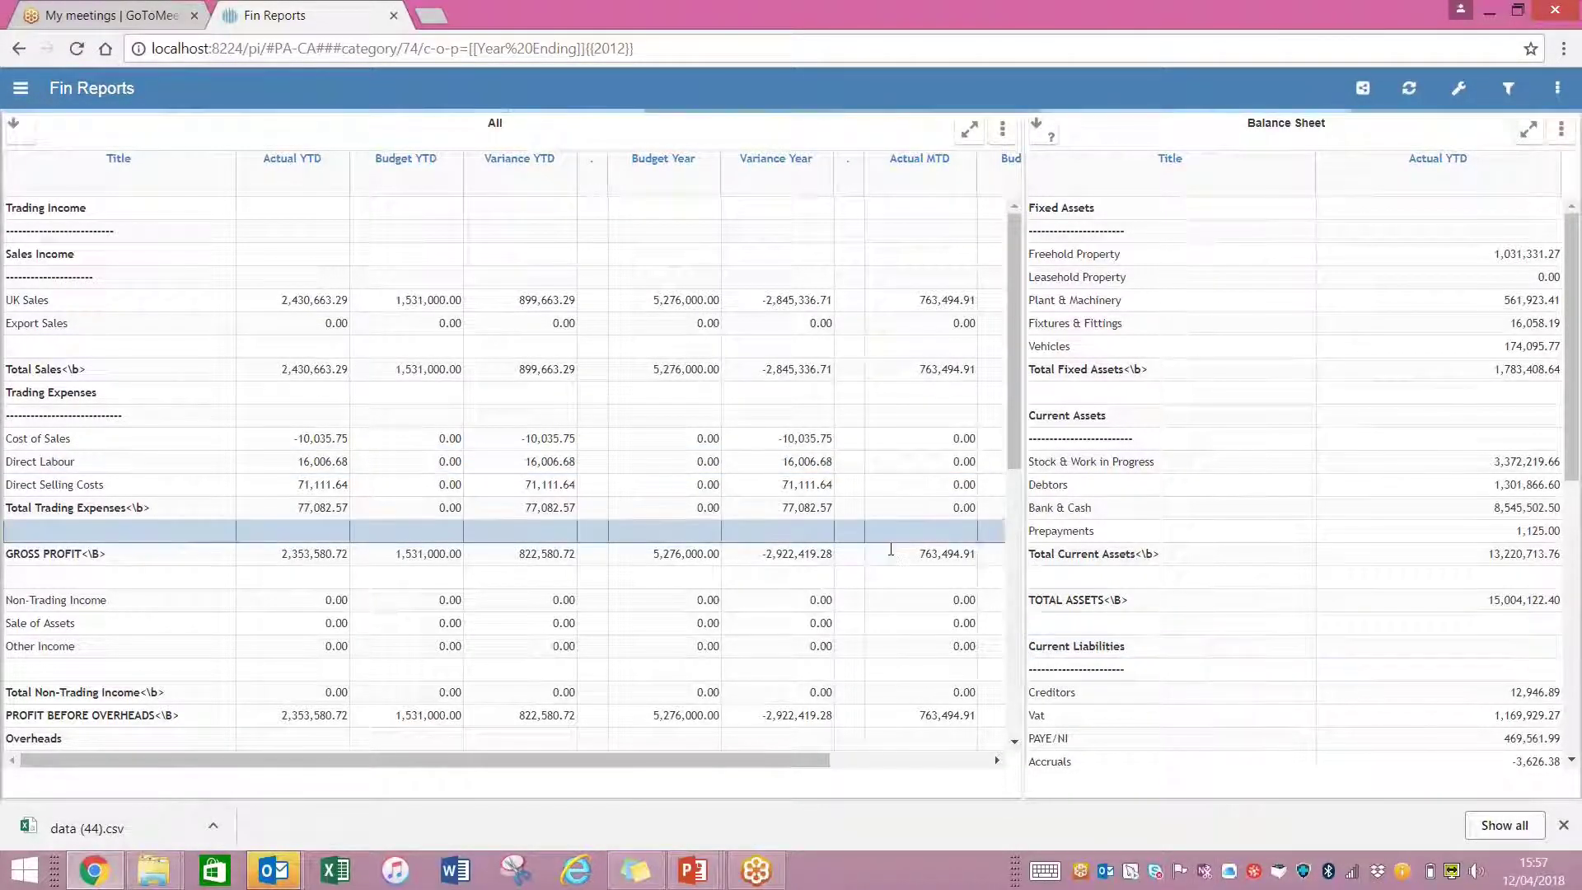
pyautogui.click(1508, 89)
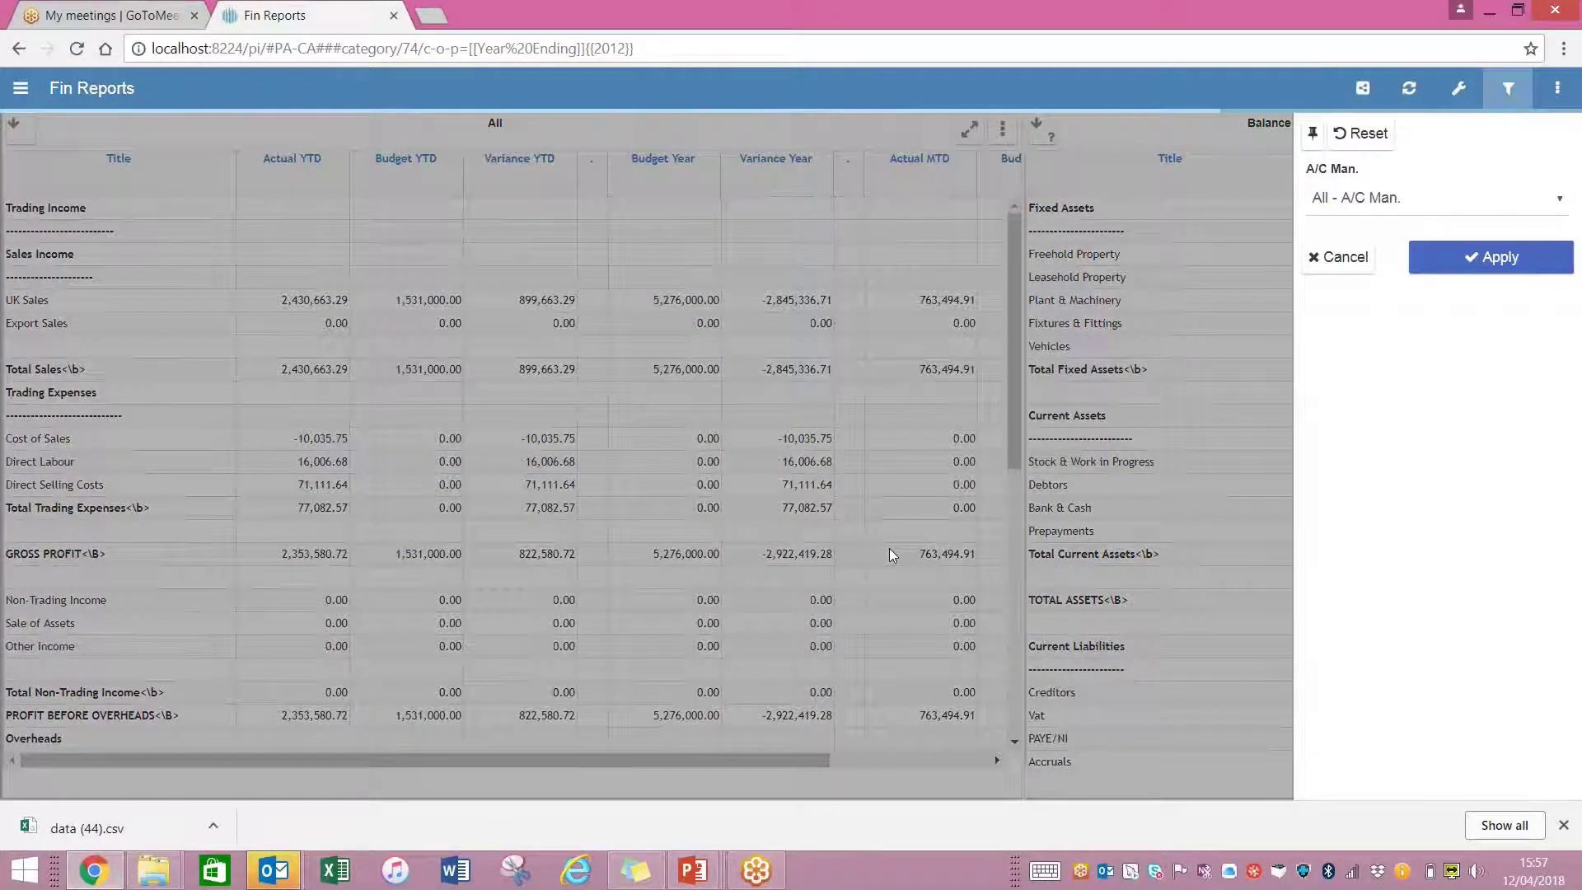
pyautogui.click(1450, 208)
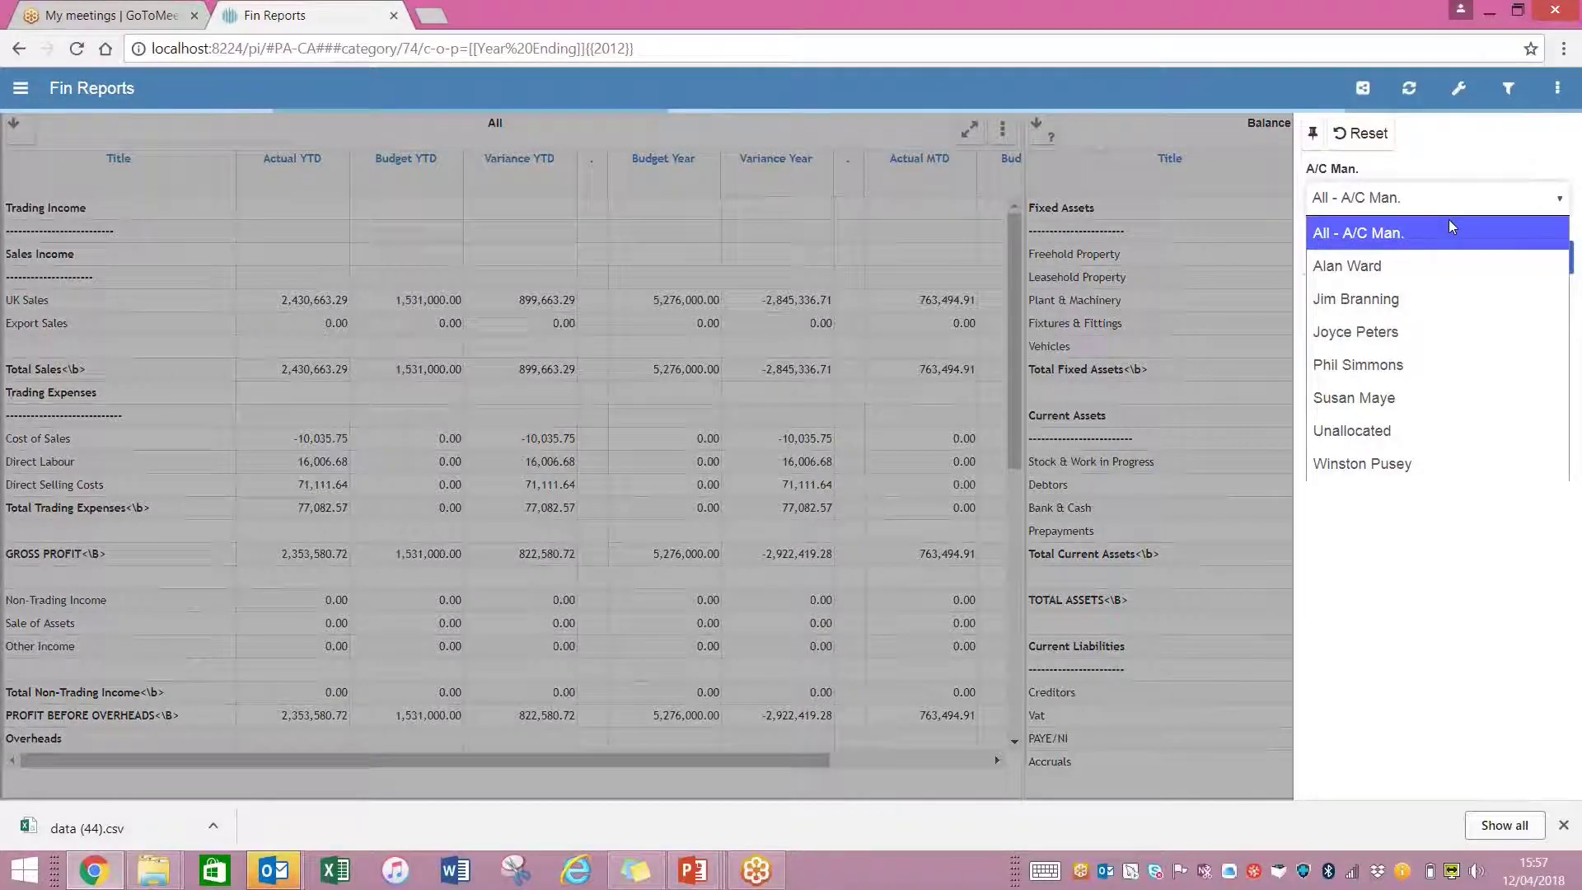
pyautogui.click(1395, 365)
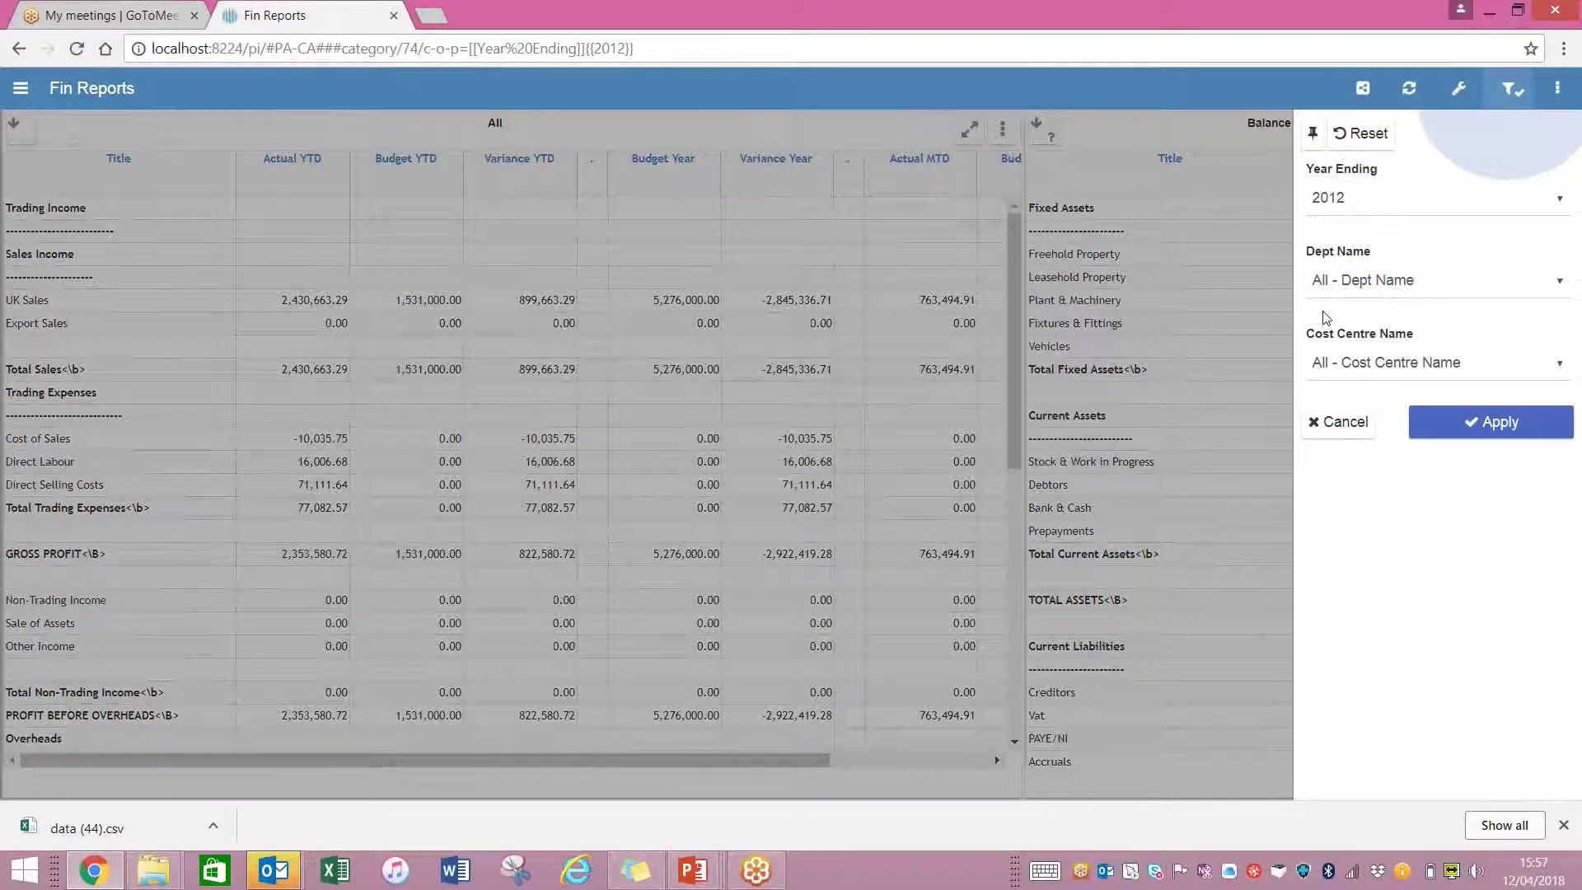
pyautogui.click(1255, 405)
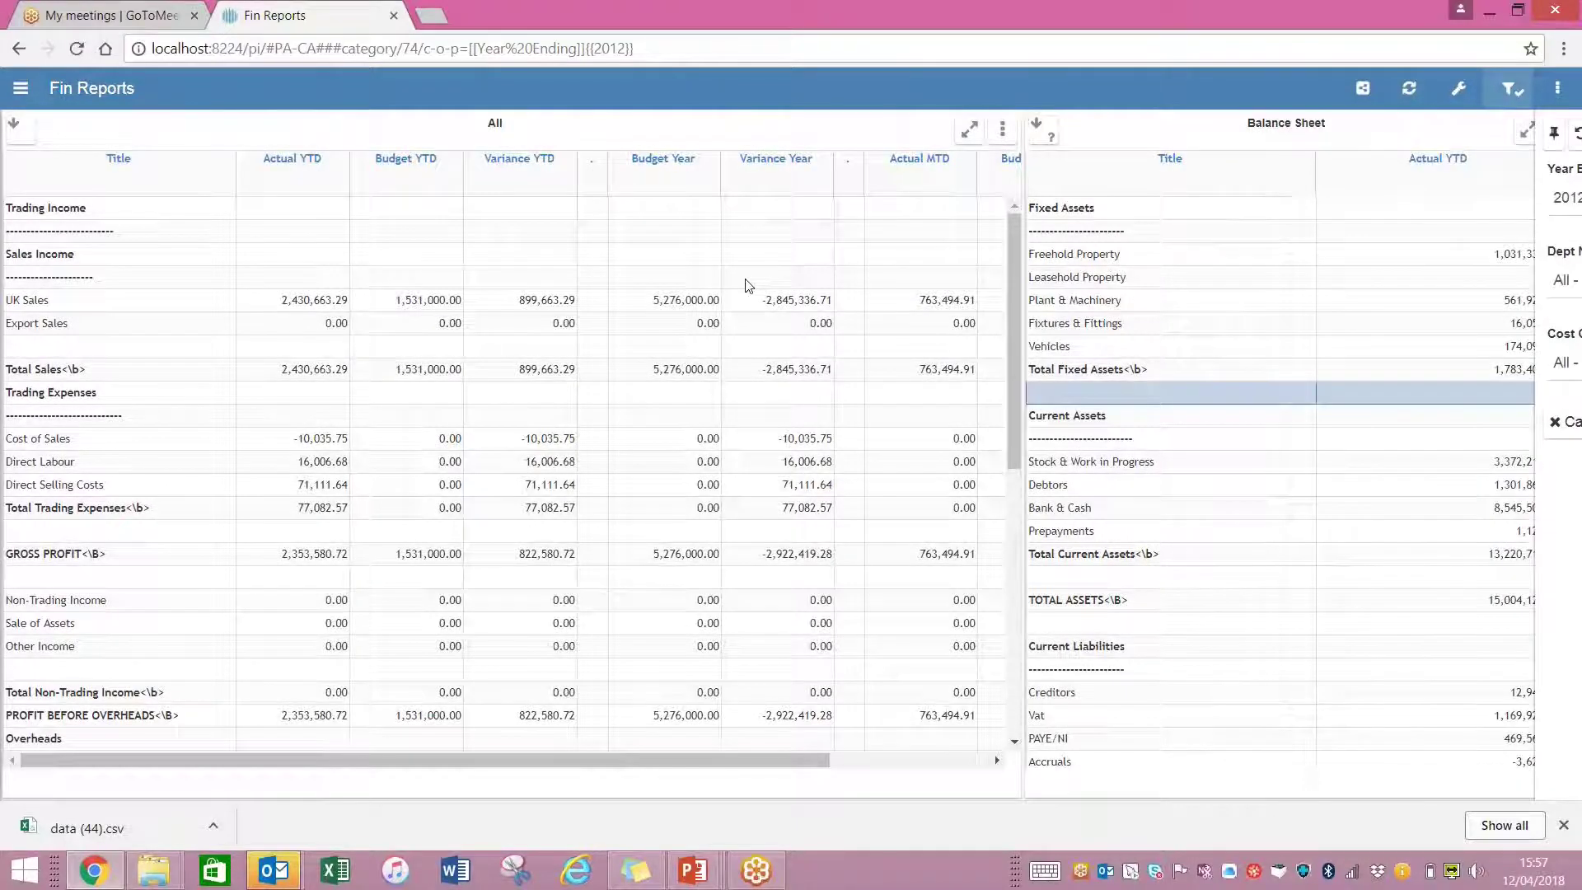
pyautogui.click(20, 88)
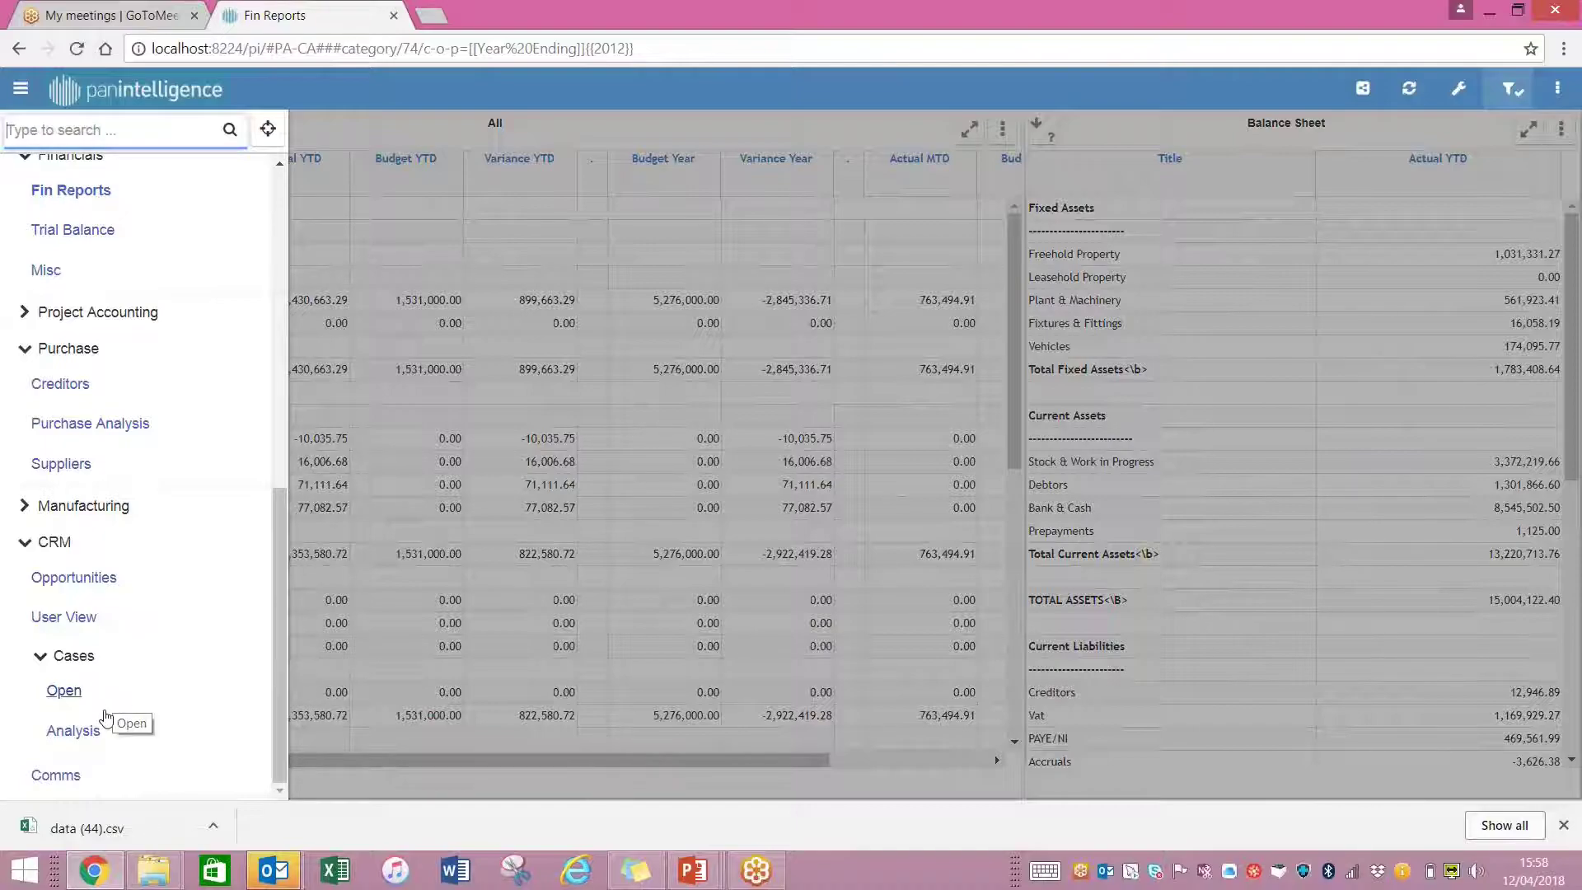
# Open CRM Open cases, hide two users from the assigned-user donut, and drill into the remaining user's 10 cases.
pyautogui.click(77, 699)
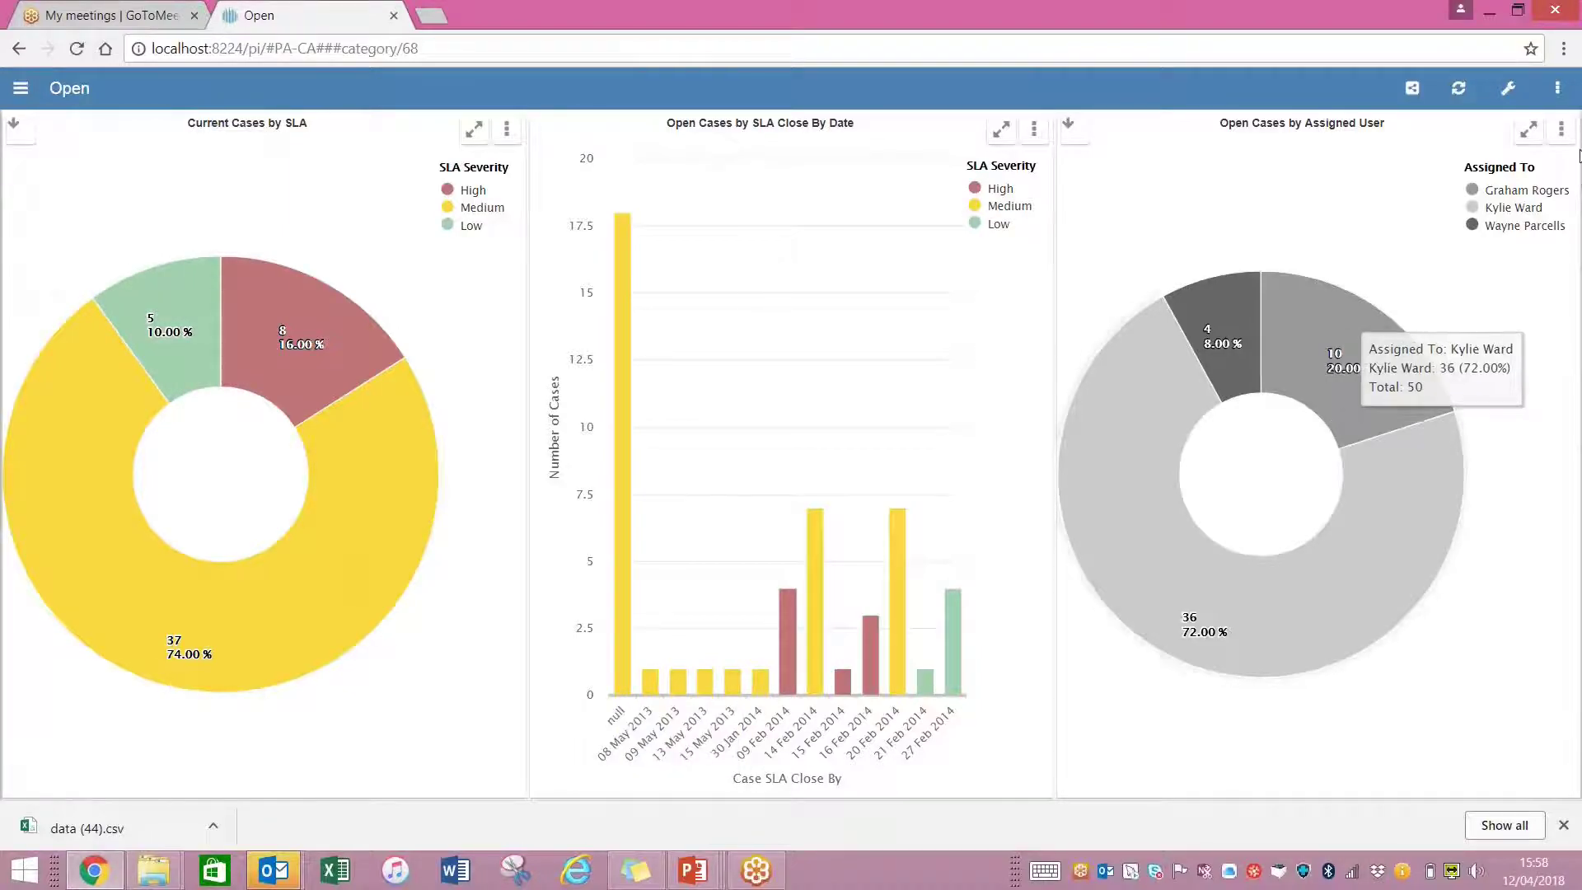
pyautogui.click(1483, 207)
pyautogui.click(1475, 225)
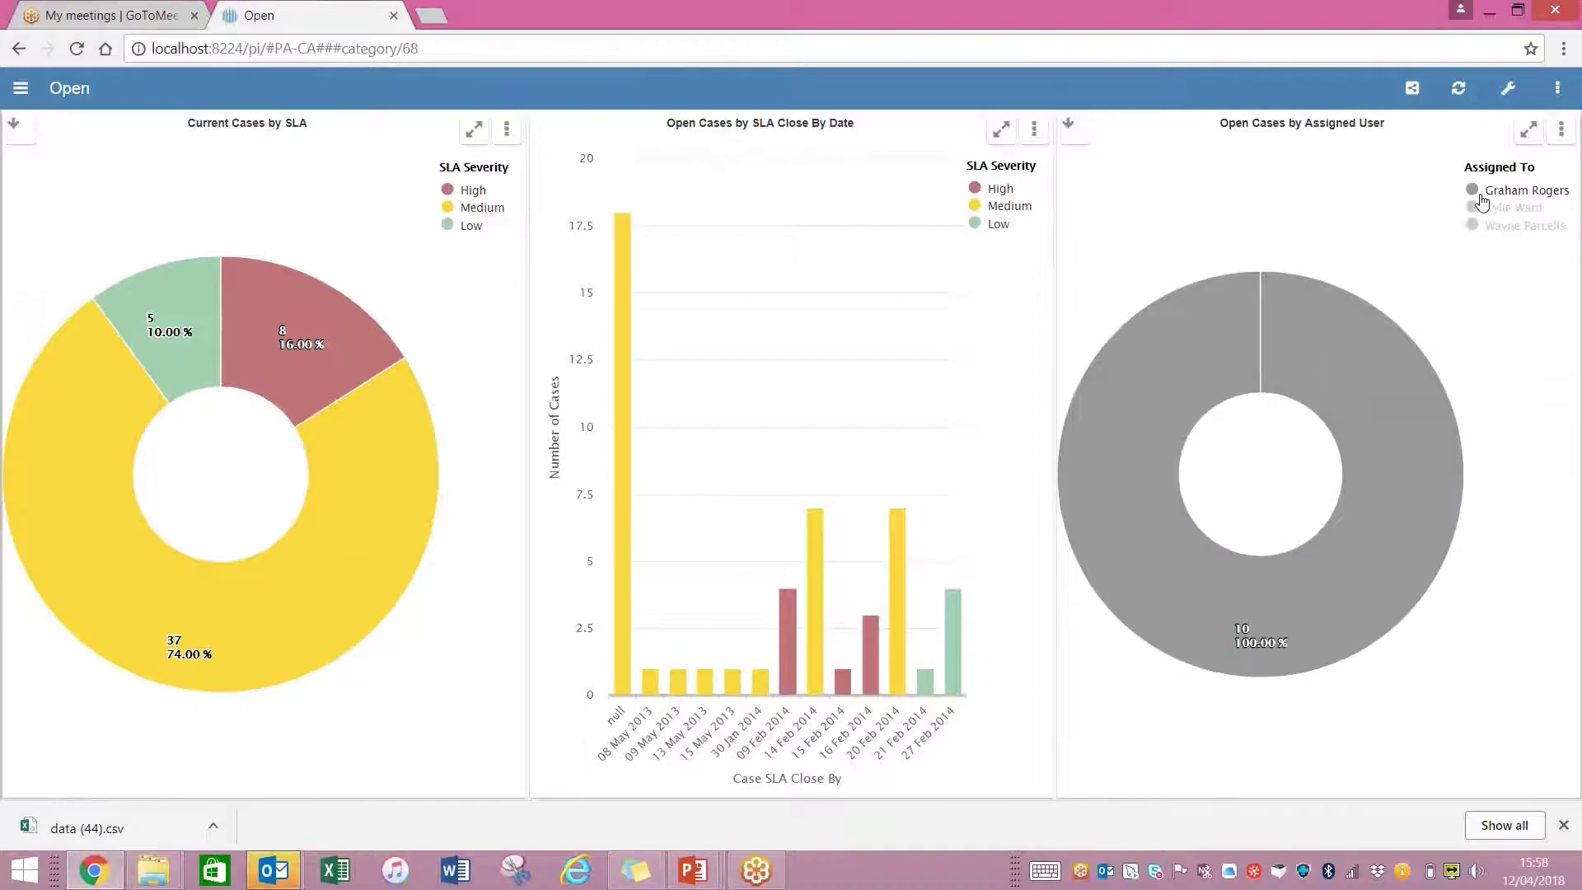
pyautogui.click(1338, 370)
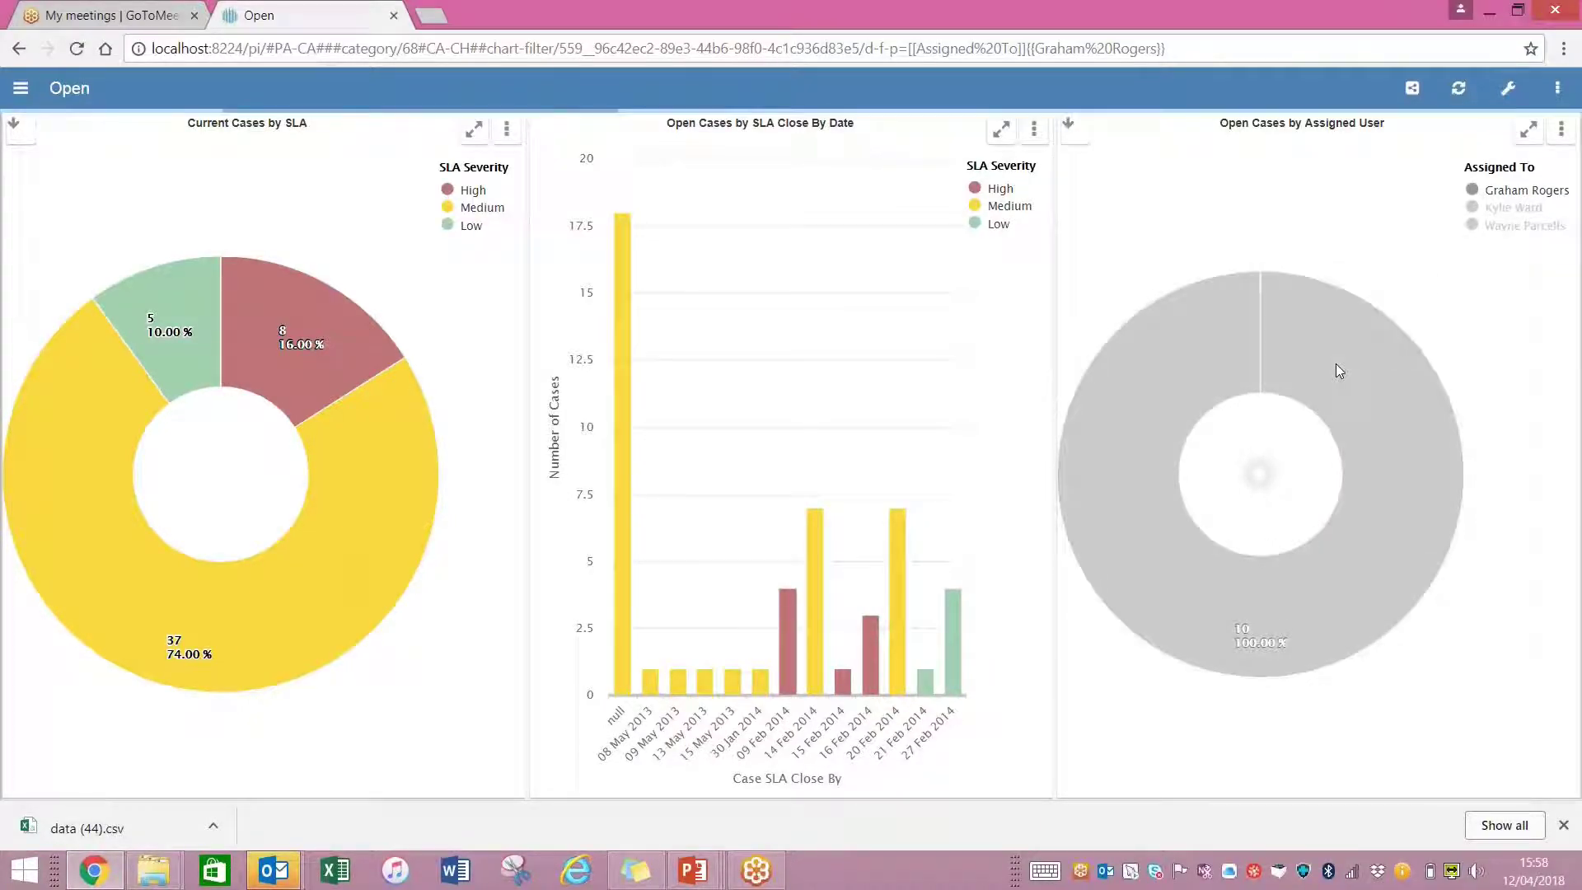